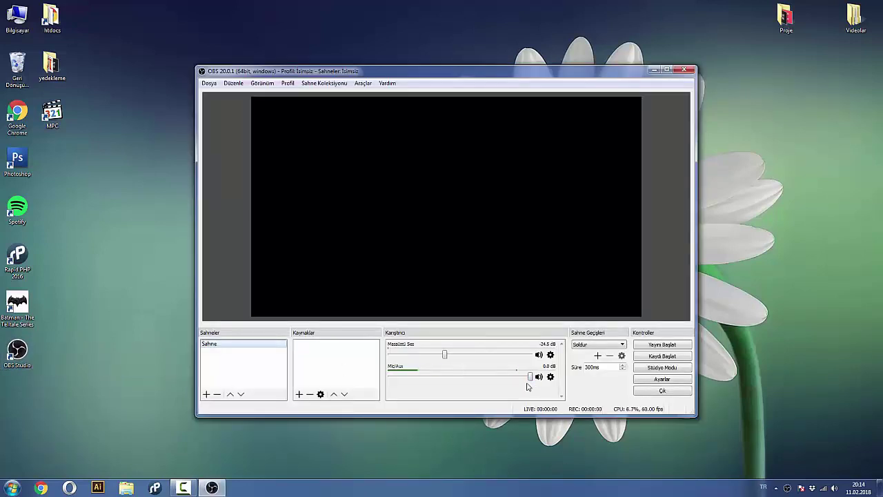
- Adjust the desktop audio (Masaüstü Ses) volume in the mixer to about -26.6 dB
drag(445, 356, 532, 356)
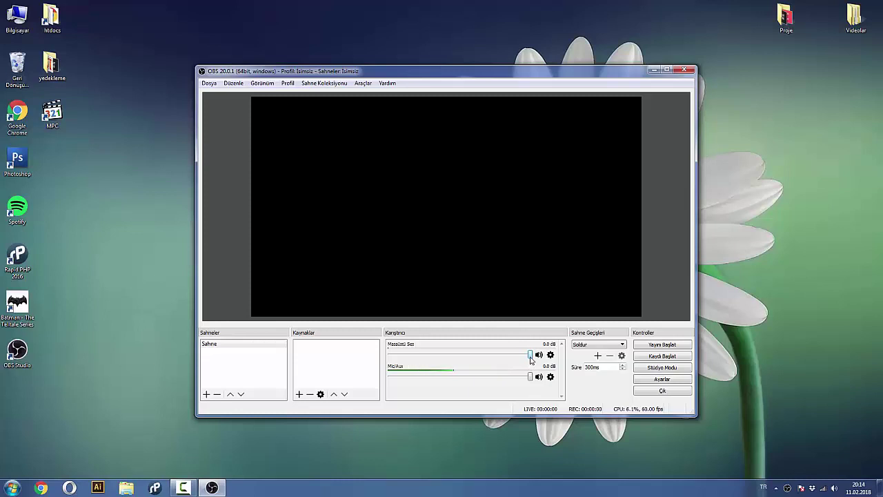
drag(531, 359, 444, 358)
drag(441, 357, 442, 355)
- Open the settings and review the available streaming services and servers
click(206, 84)
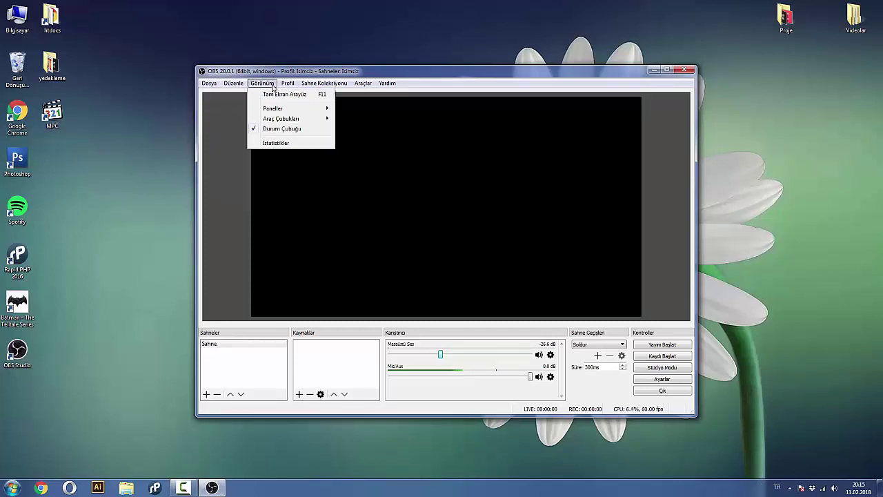
mouse_move(321, 87)
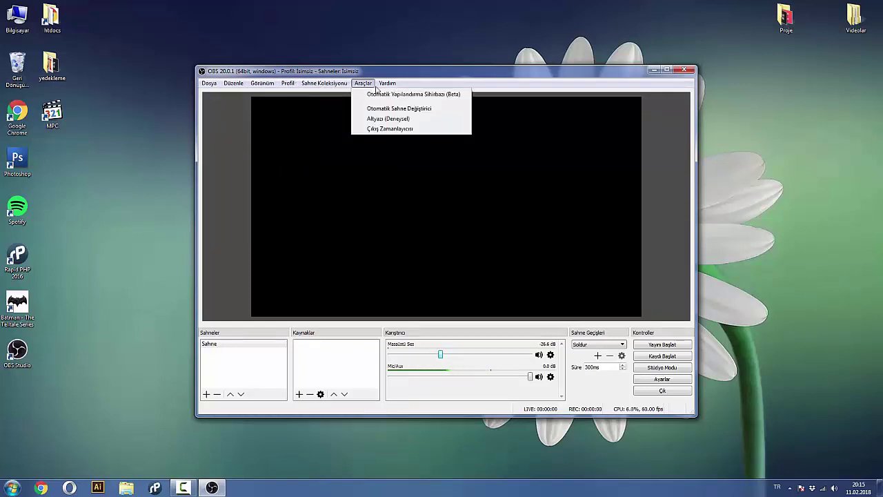
mouse_move(206, 85)
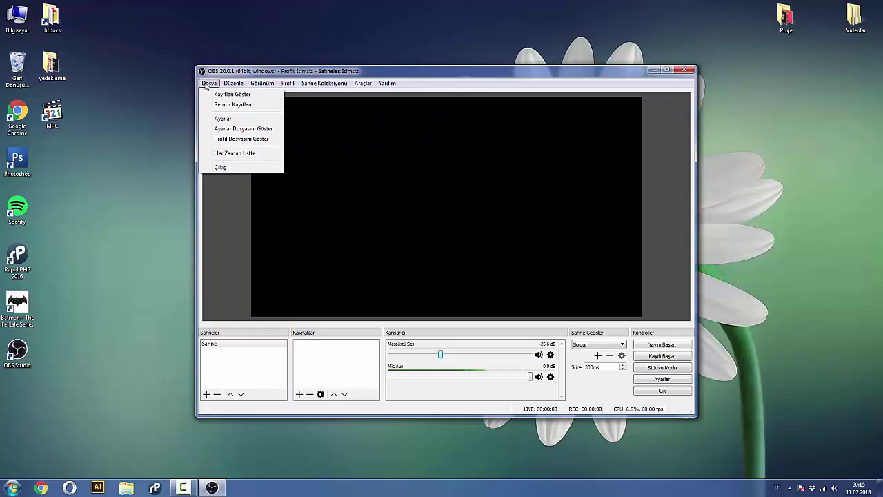
click(221, 118)
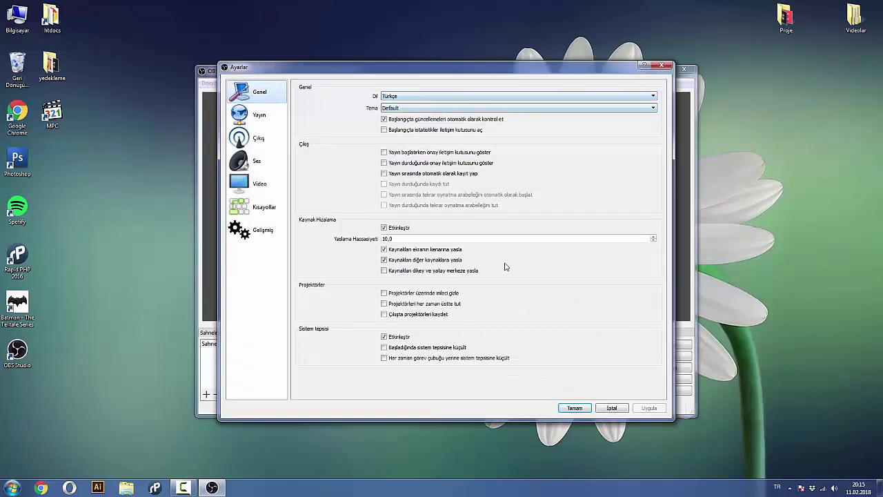
click(275, 118)
click(448, 113)
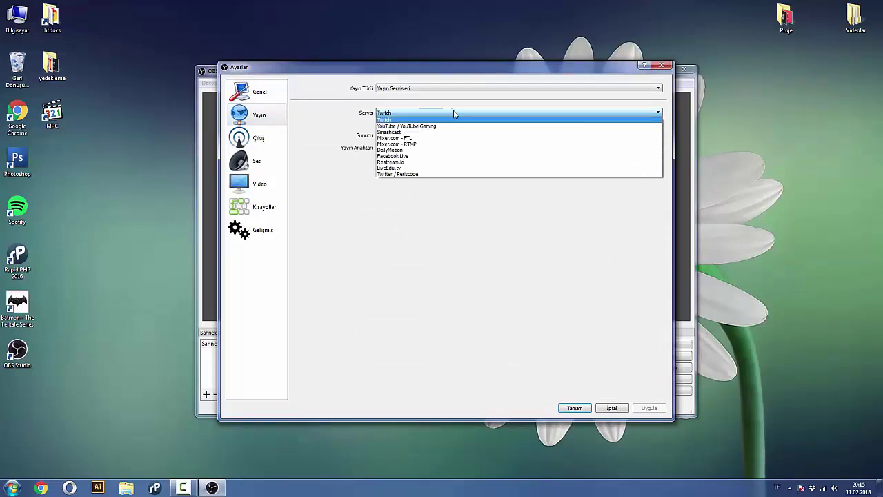
click(454, 113)
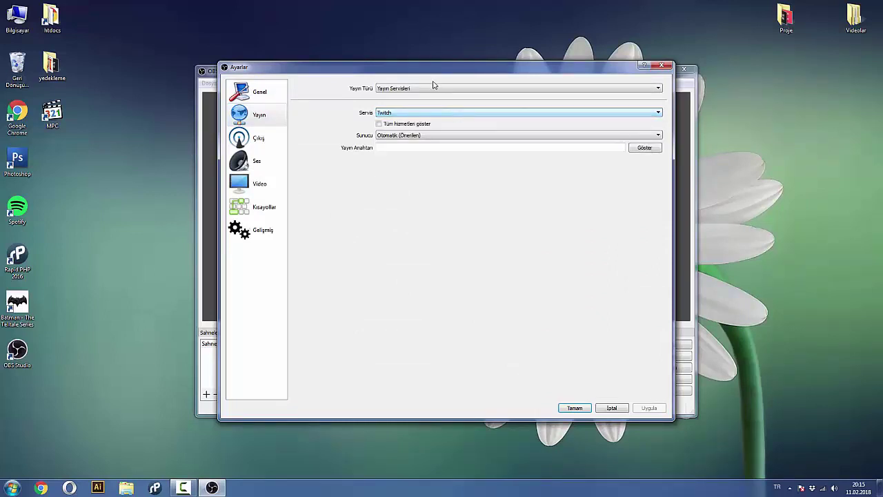
drag(429, 72, 461, 75)
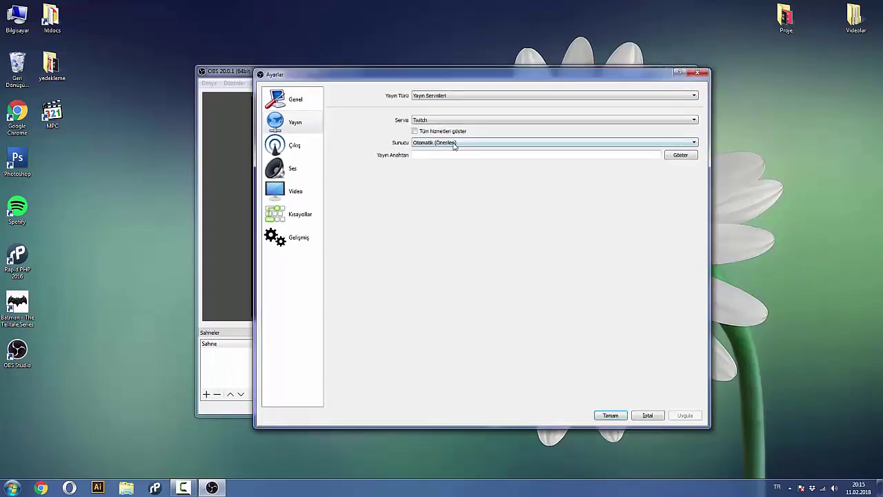
click(436, 142)
click(436, 152)
- Try the Gelişmiş output mode in the output settings and return it to Basit
click(298, 152)
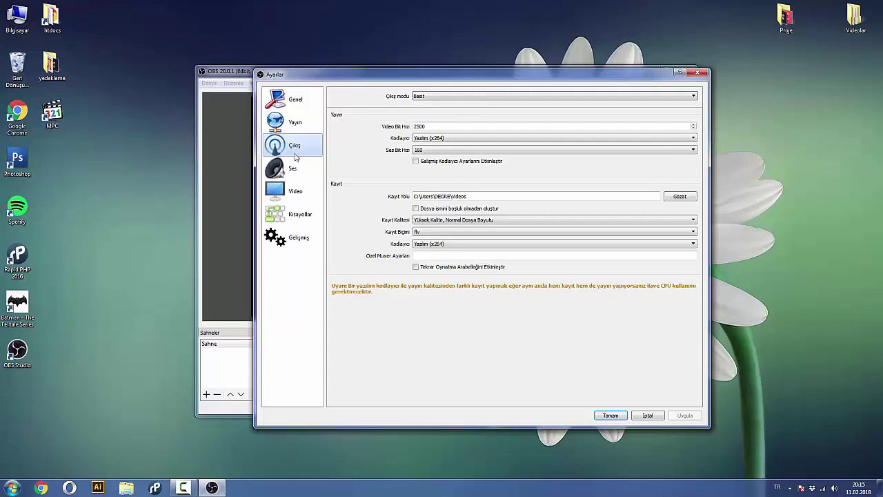
click(420, 101)
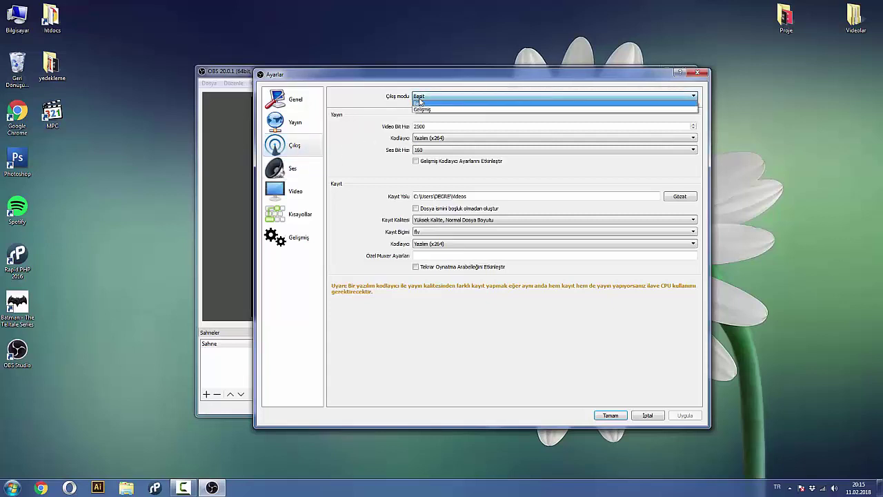
click(424, 107)
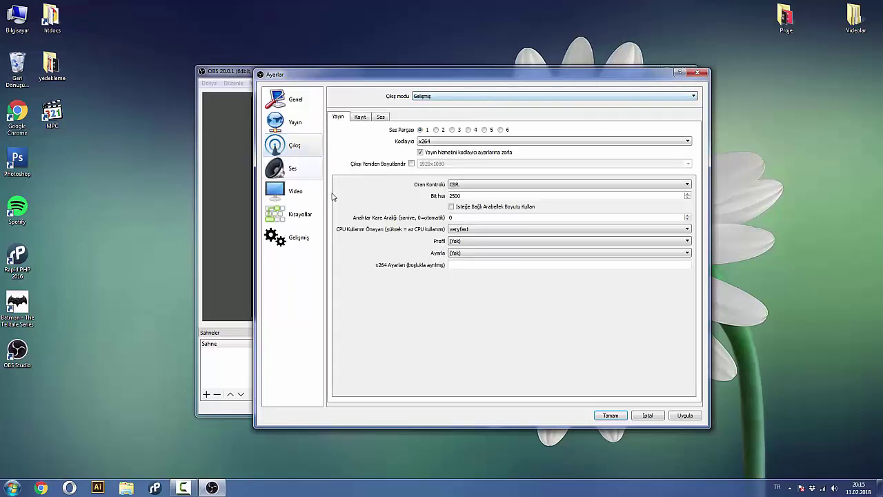
click(446, 102)
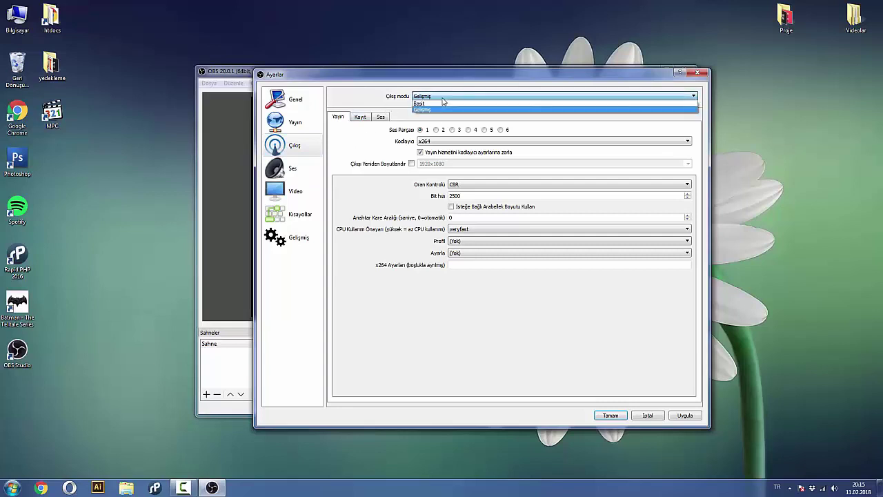
click(440, 103)
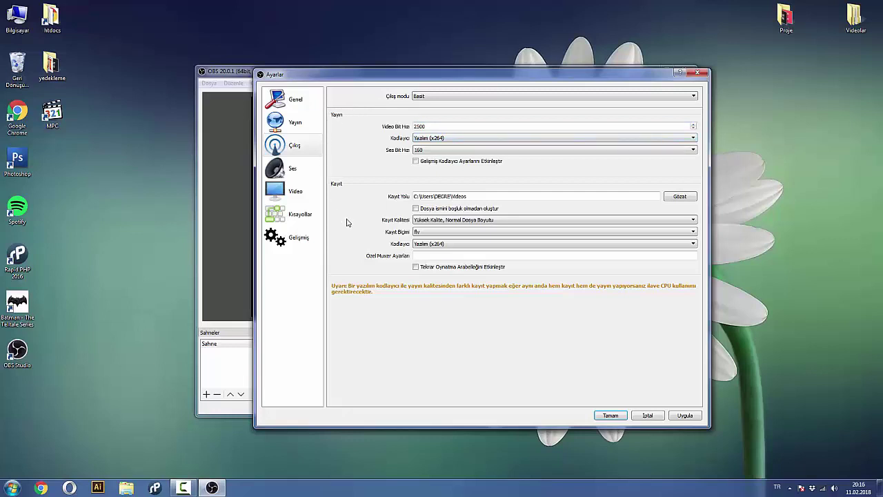
- Set the recording format to mp4 and keep Yazılım (x264) as the recording encoder
click(417, 234)
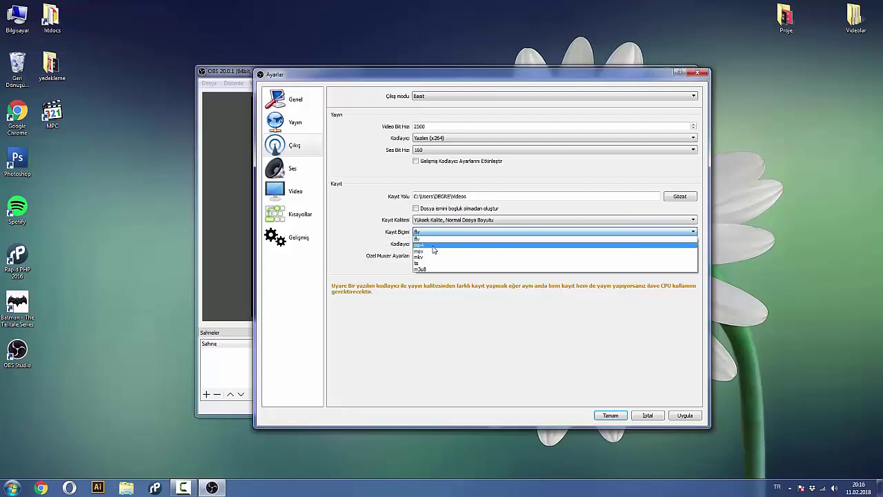
click(434, 250)
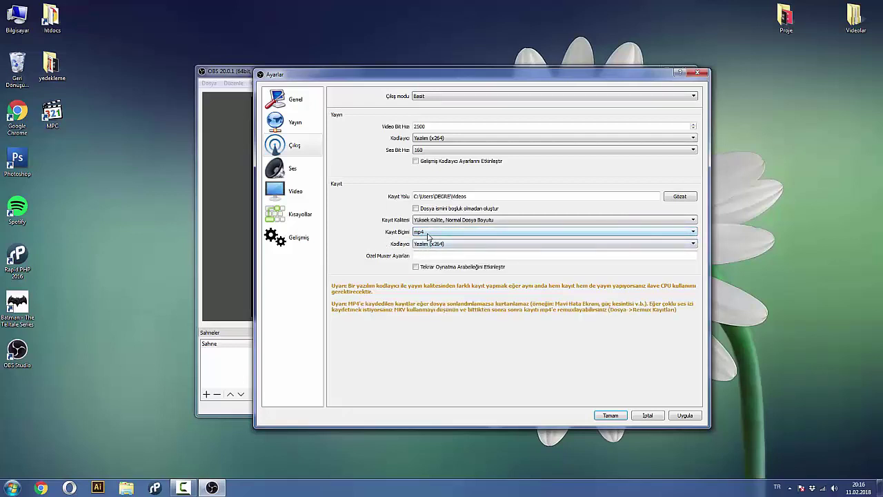
click(433, 243)
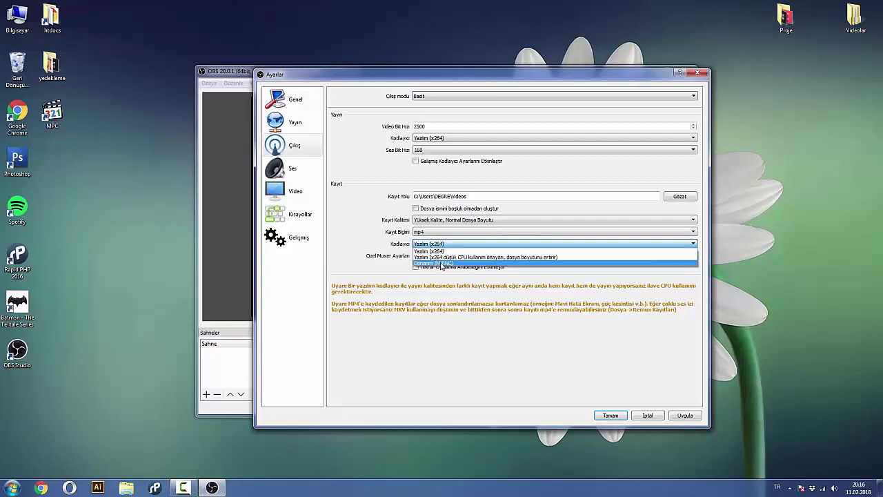
click(441, 251)
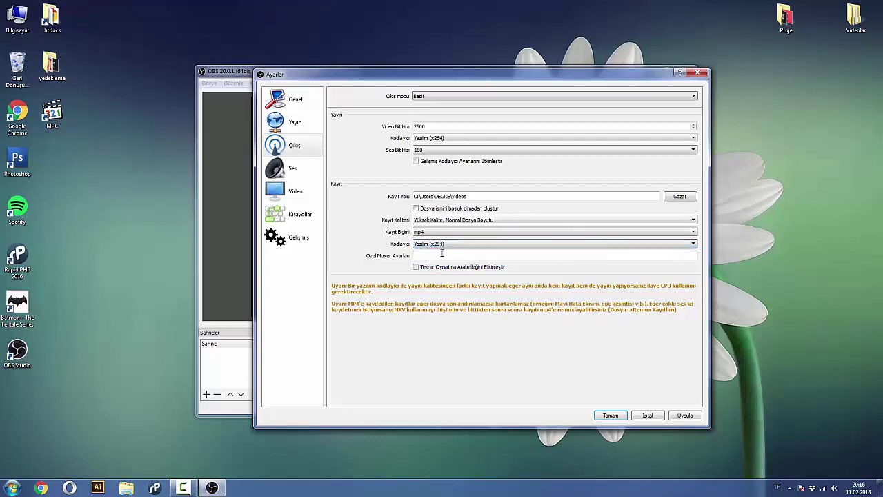
click(456, 233)
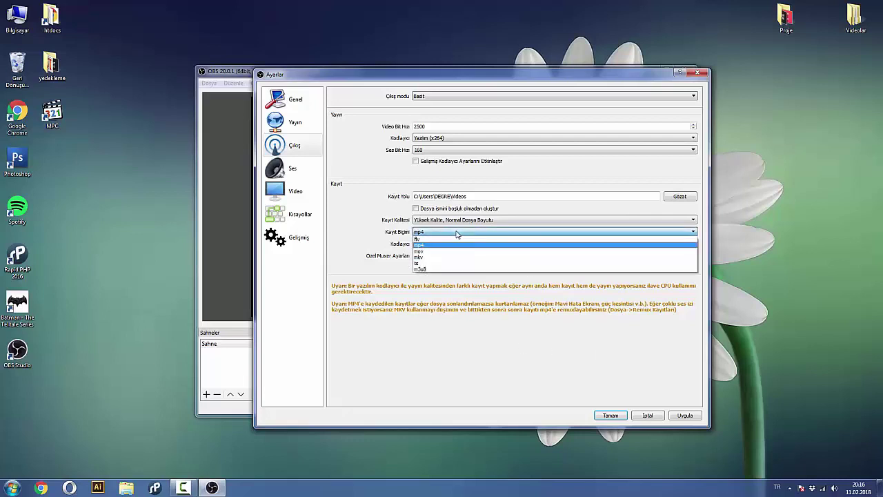
click(457, 233)
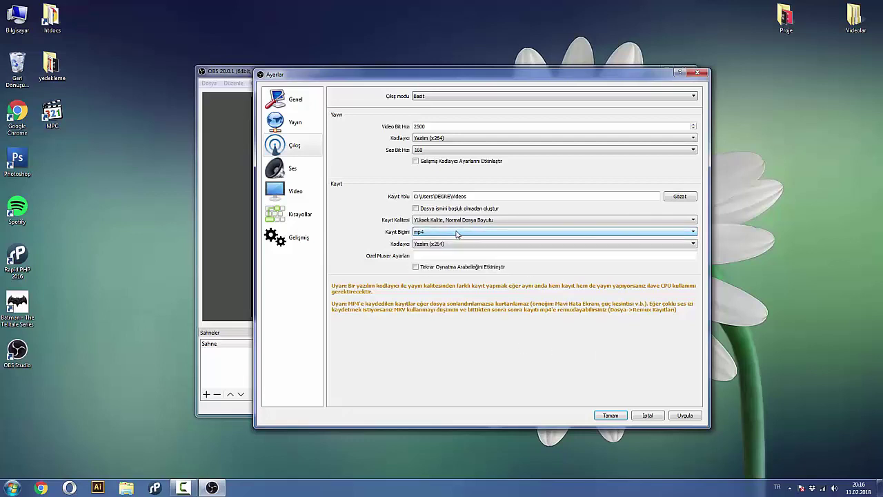
- Review the audio device settings and the video resolution and FPS settings
click(286, 170)
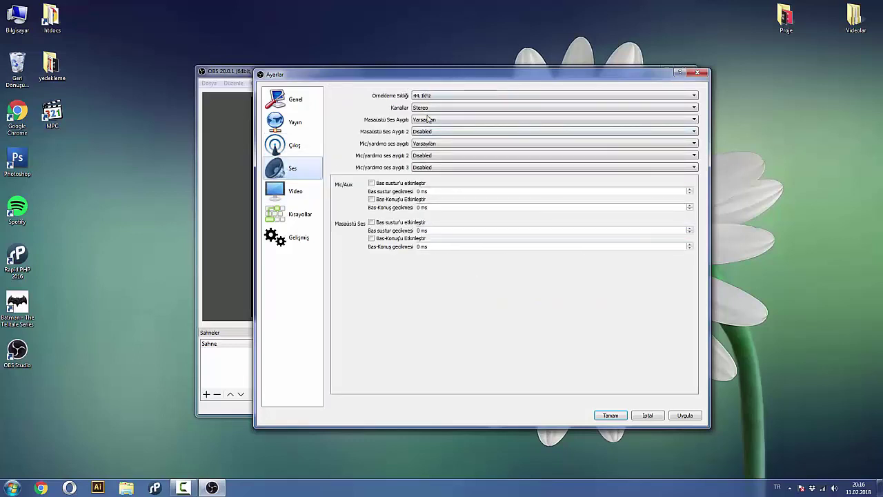
click(295, 194)
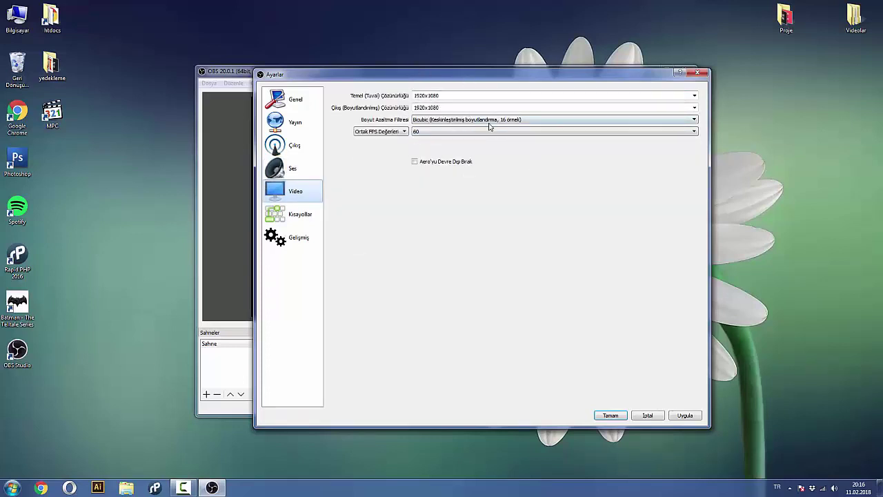
- Assign Ctrl + E as the mute hotkey and Ctrl + R as the unmute hotkey for desktop audio
click(290, 215)
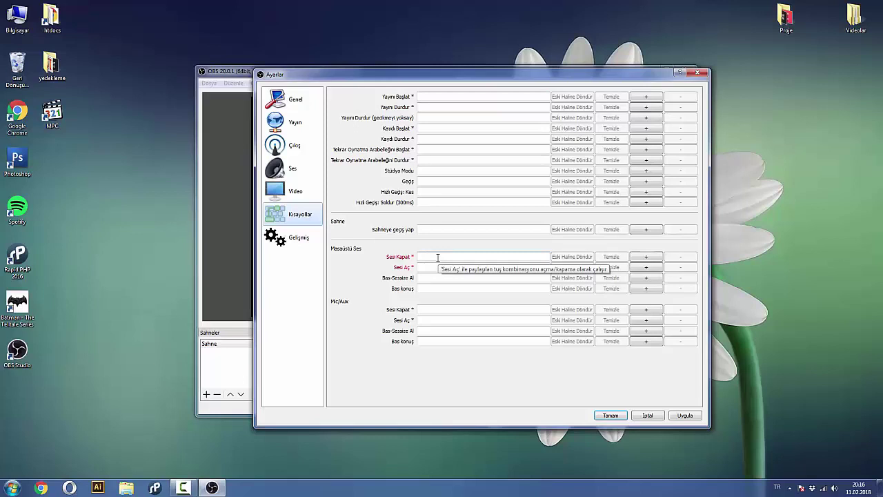
click(495, 257)
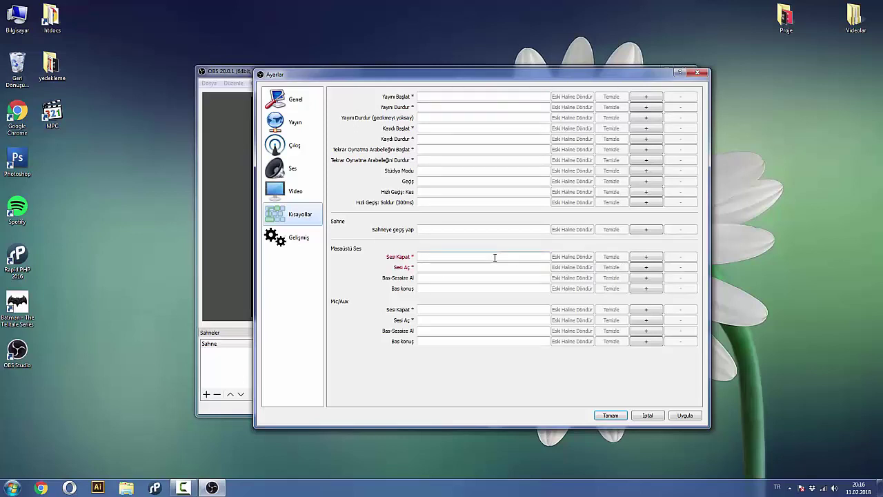
key(ctrl)
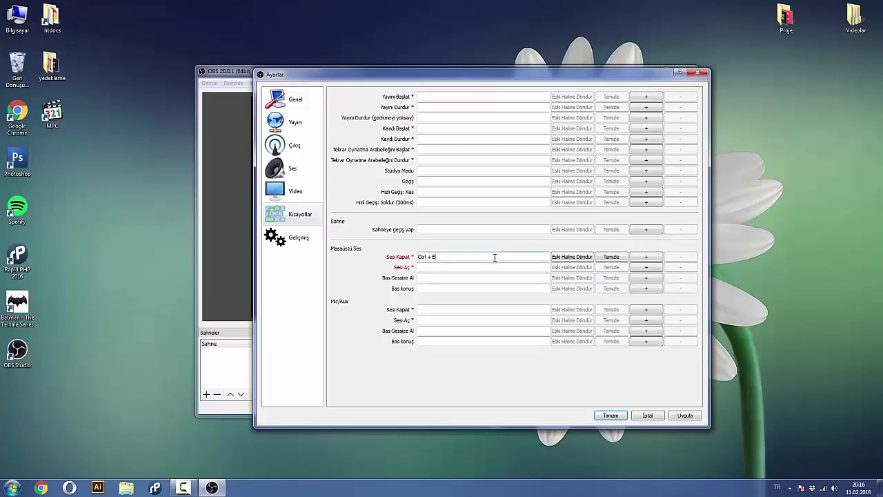
click(449, 268)
click(453, 256)
key(ctrl+e)
click(488, 268)
key(ctrl)
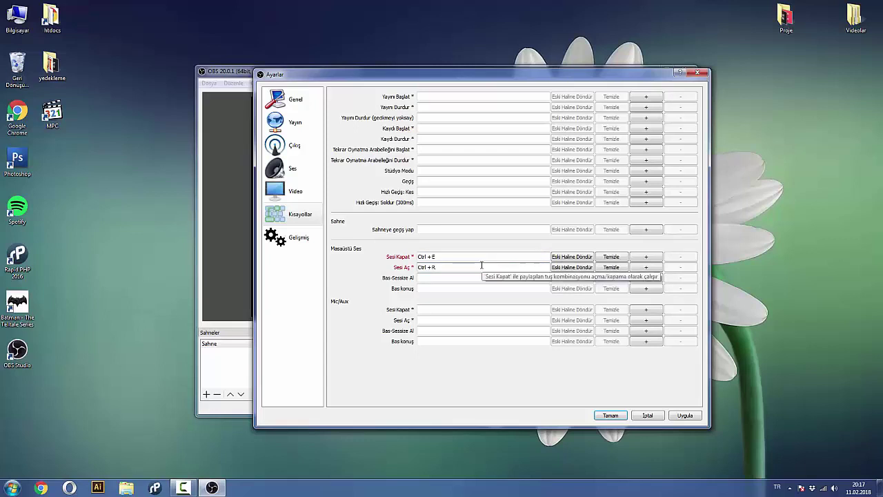
- Clear the mute and unmute hotkeys assigned to desktop audio
click(611, 268)
click(617, 258)
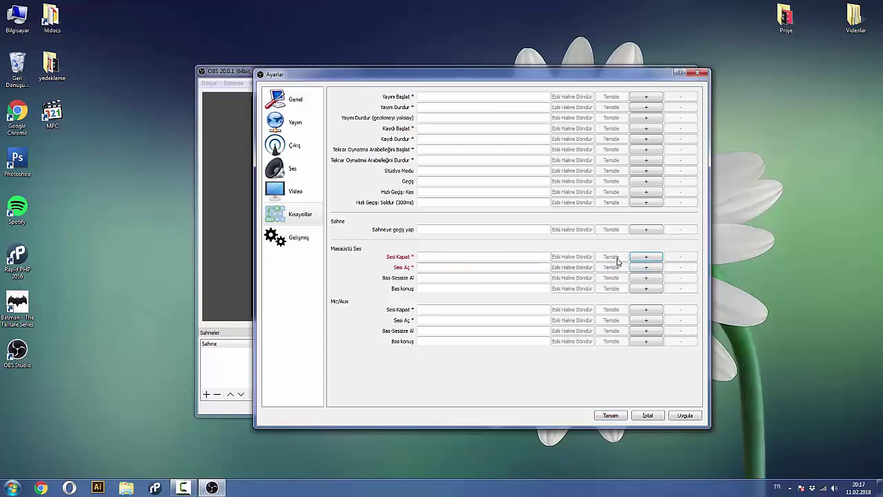
- Review the advanced settings, including the video renderer options
click(299, 237)
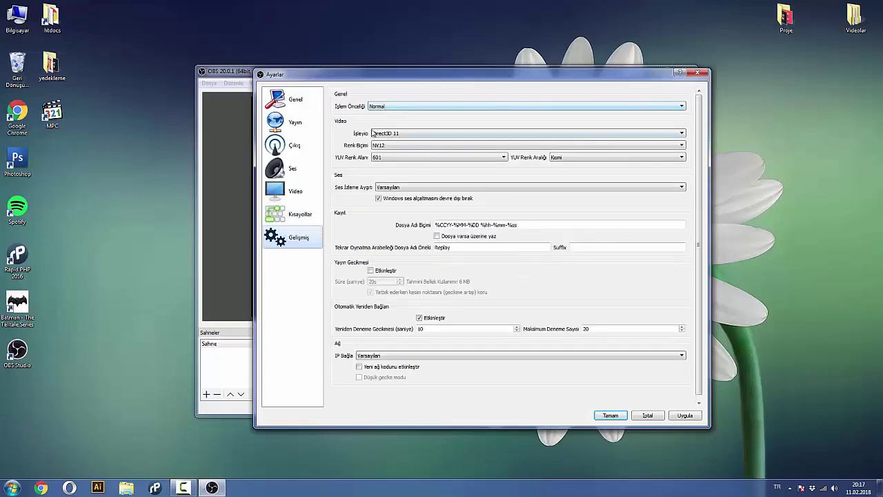
click(397, 134)
click(397, 135)
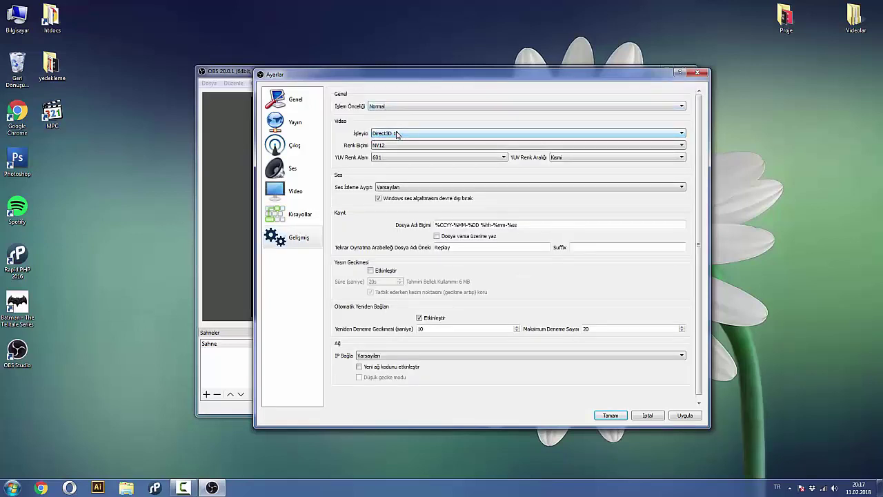
scroll(522, 251, down, 1)
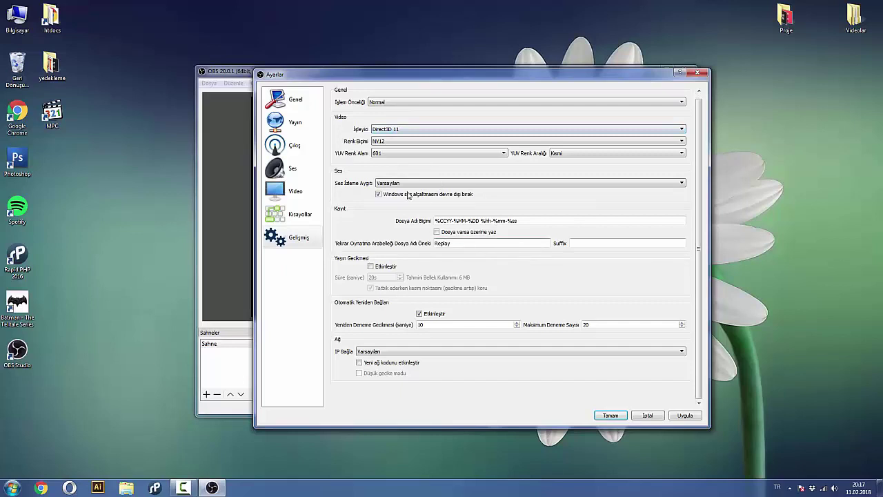
- Recheck the recording format in the output settings and save the settings
click(287, 103)
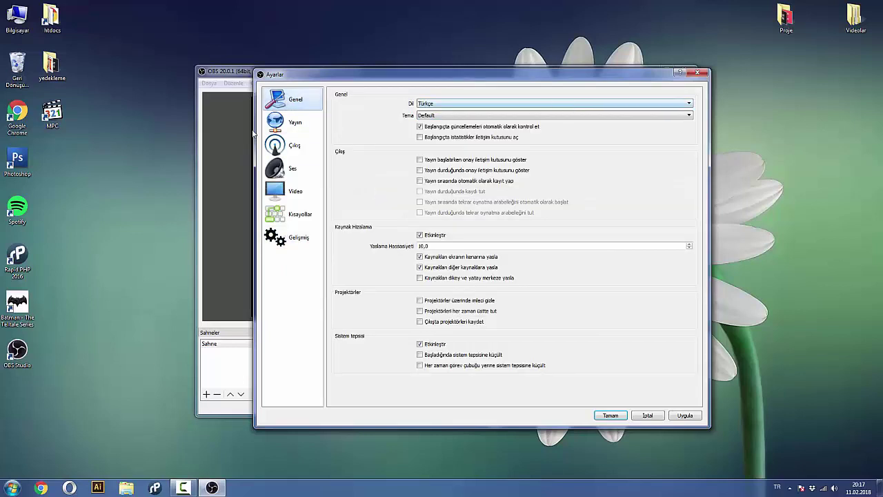
click(290, 169)
click(294, 145)
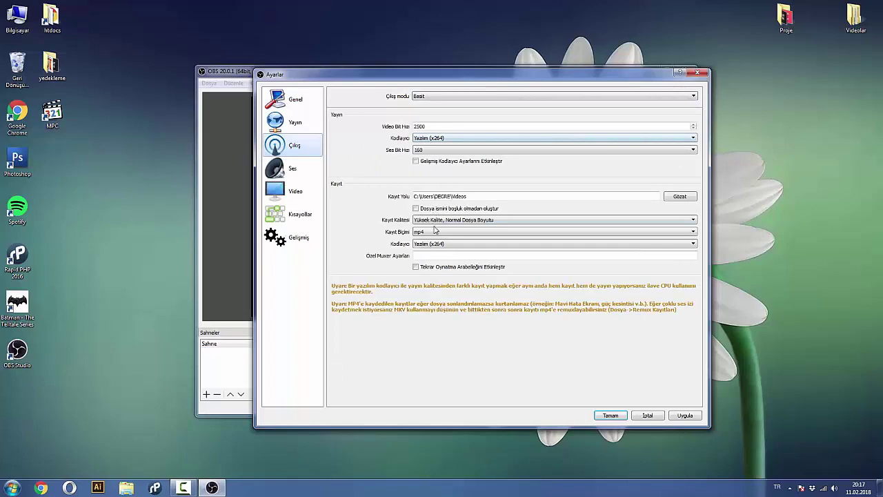
click(439, 232)
click(444, 235)
click(611, 415)
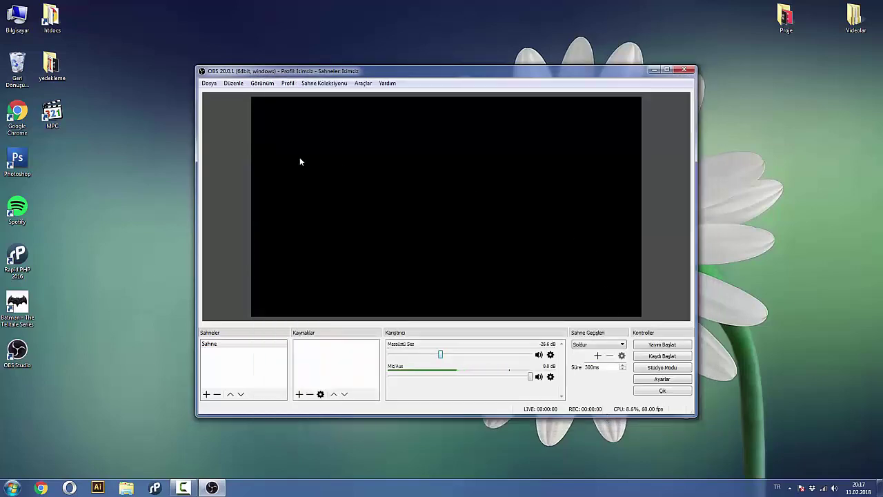
- Reopen the output settings to check the saved recording options
click(209, 83)
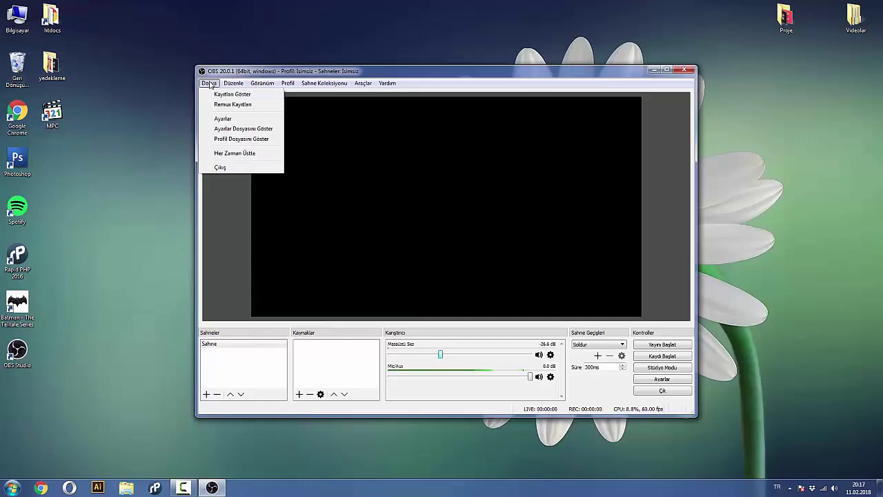
click(223, 120)
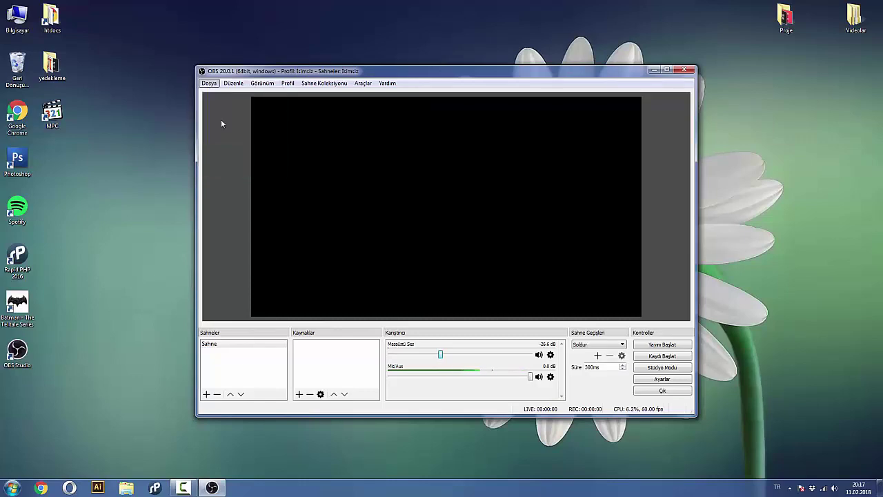
click(261, 138)
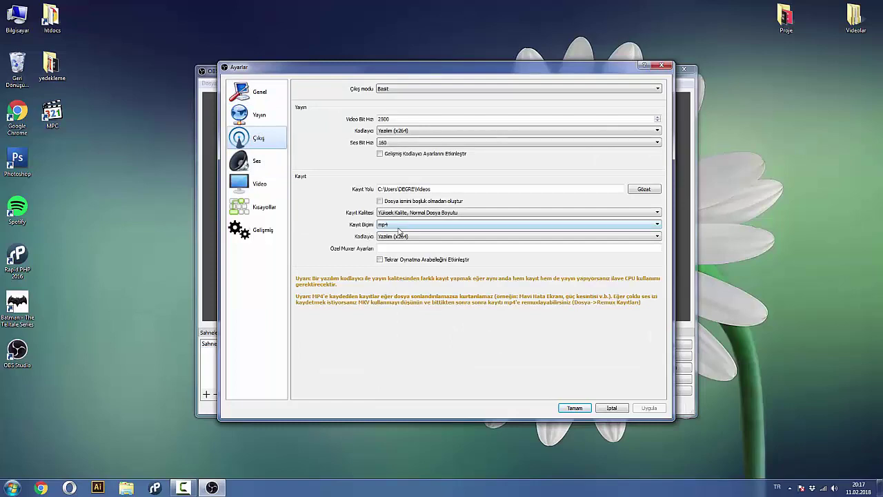
- Confirm the output settings and look over the available OBS tools
click(575, 408)
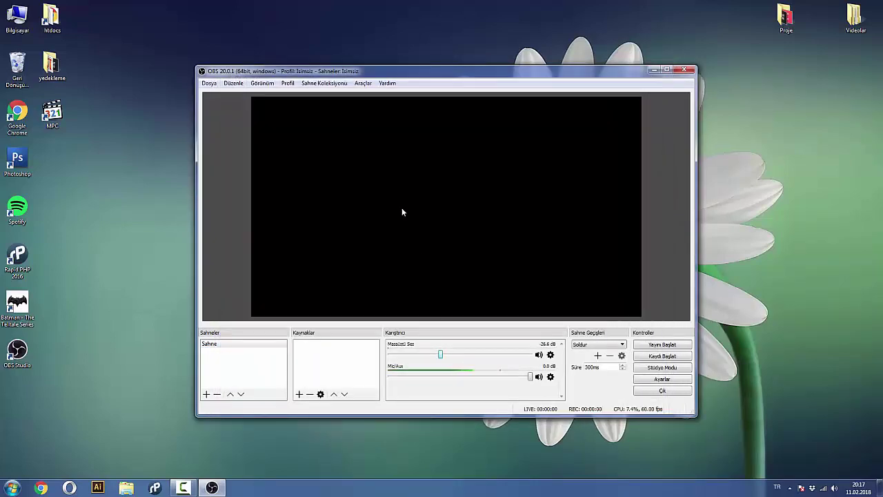
click(359, 85)
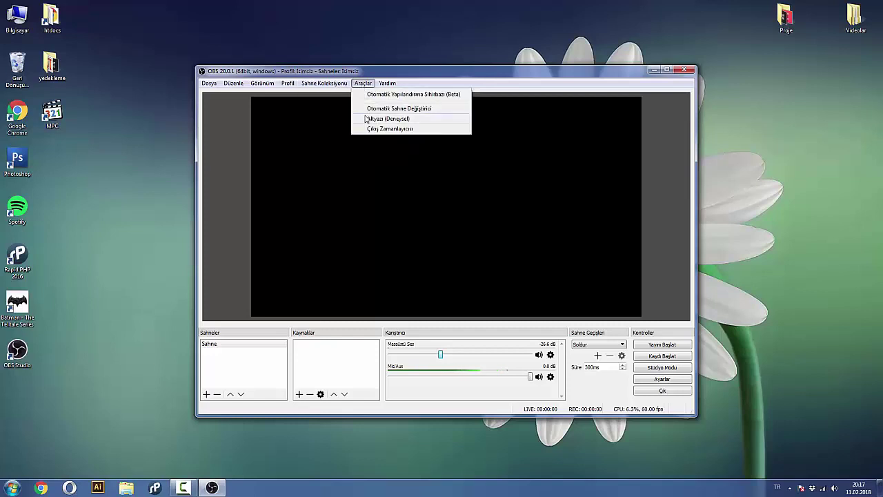
click(478, 77)
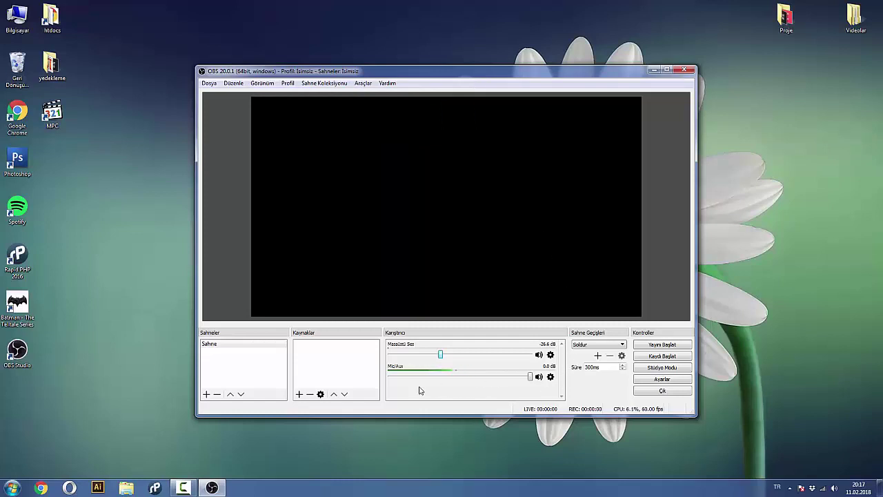
drag(442, 354, 440, 354)
- Add a new Ekran Yakalama source that captures the primary 1920x1080 display
click(299, 394)
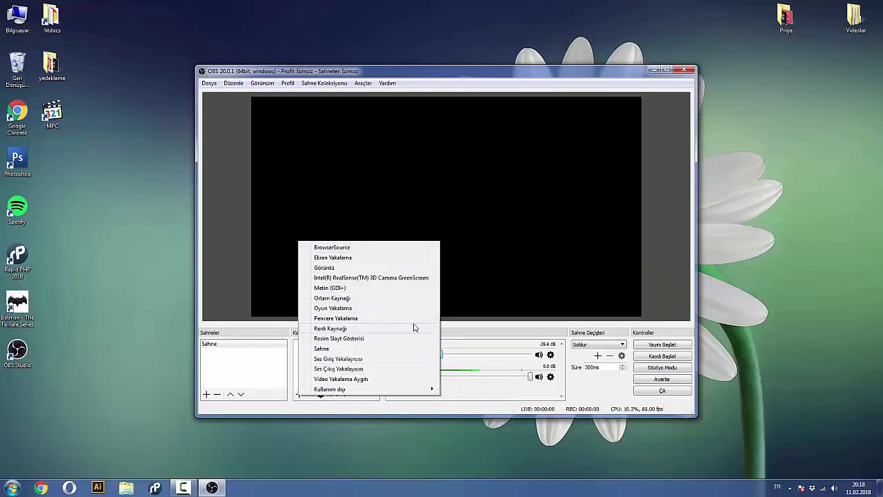
click(350, 258)
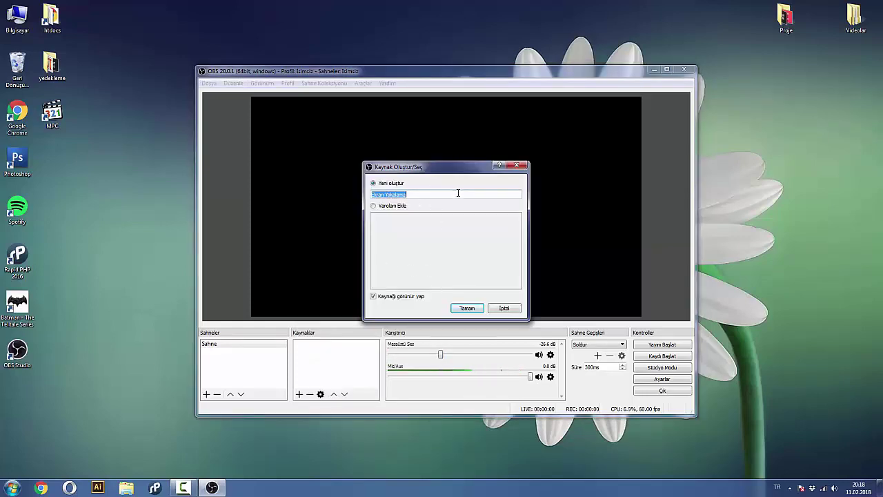
click(468, 308)
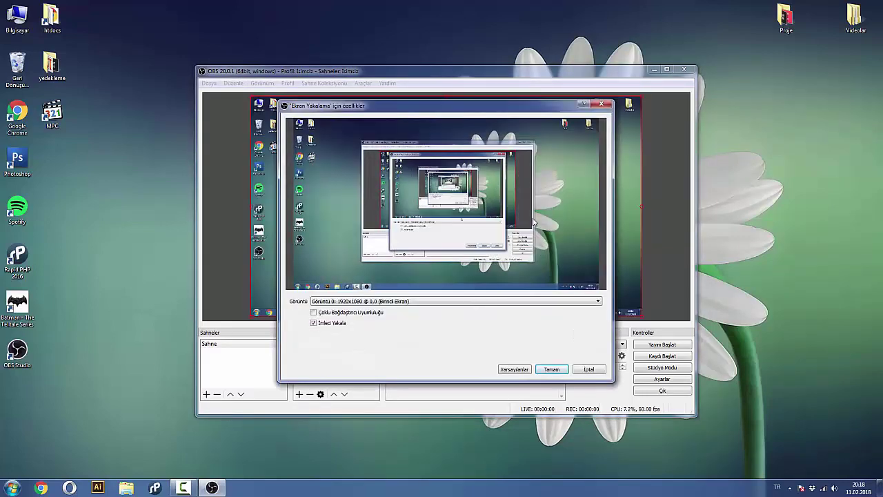
click(464, 302)
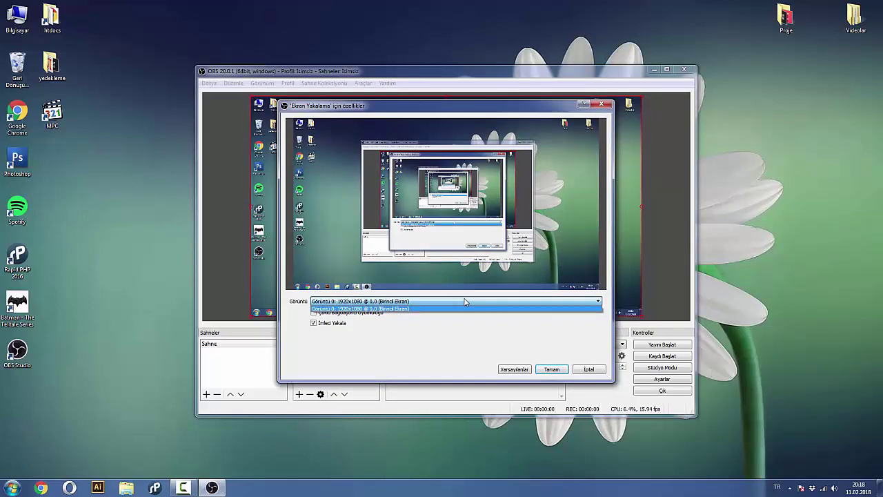
click(464, 301)
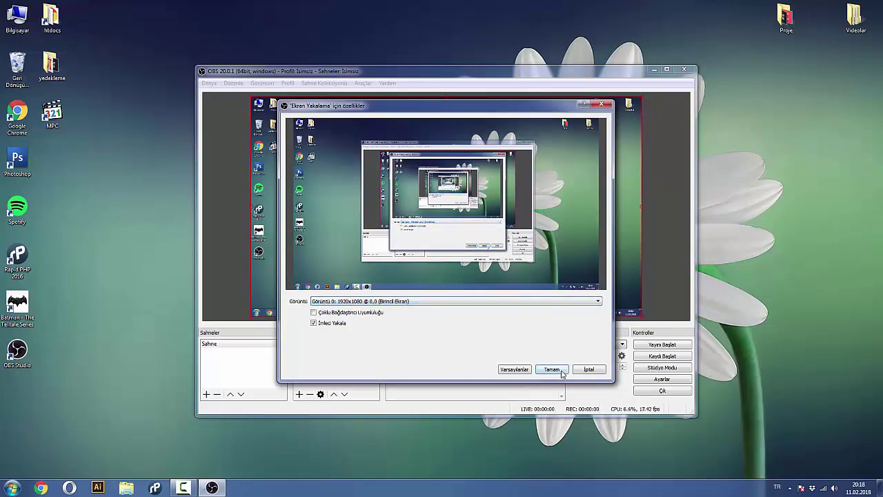
click(333, 326)
click(552, 370)
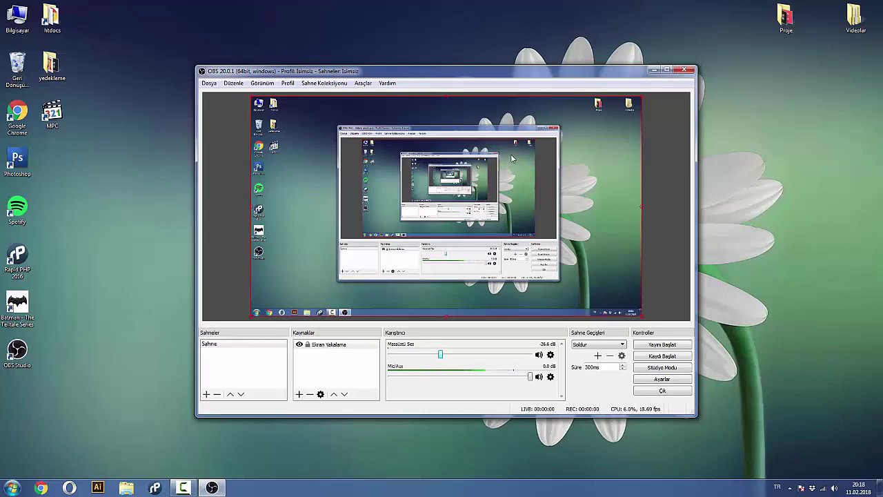
- Add a new Video Yakalama Aygıtı source for the Logitech HD Webcam C525
click(299, 394)
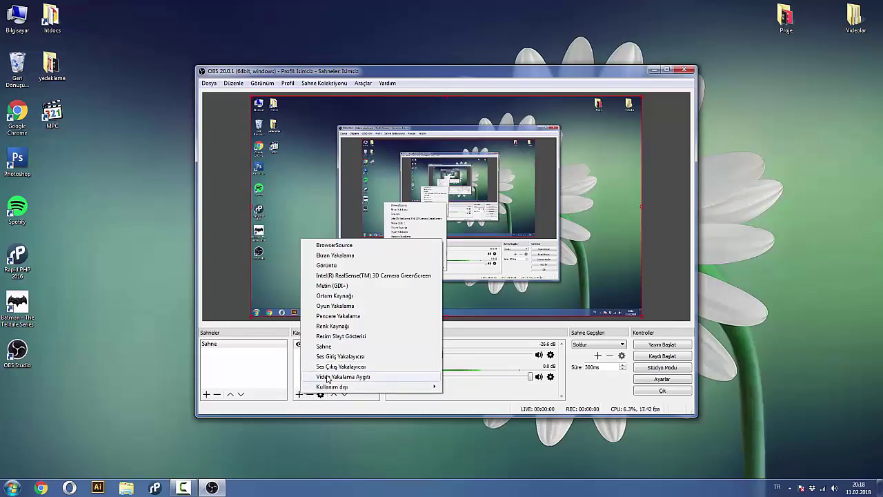
click(327, 377)
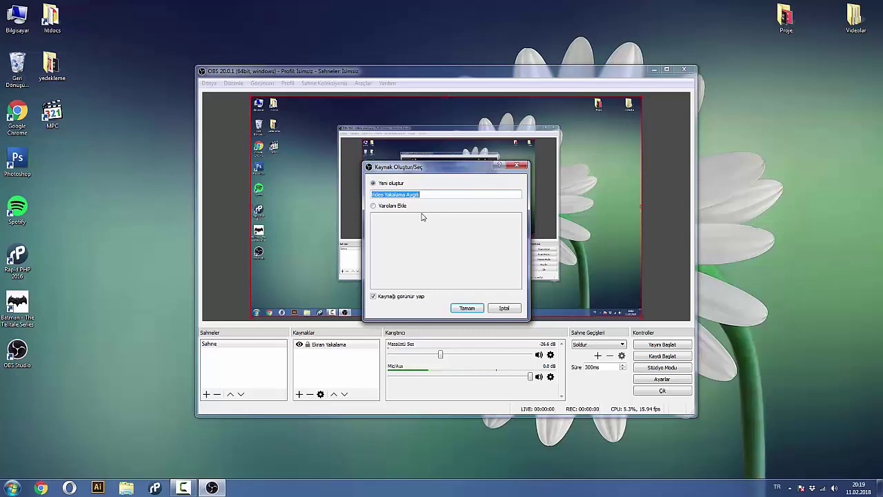
click(467, 311)
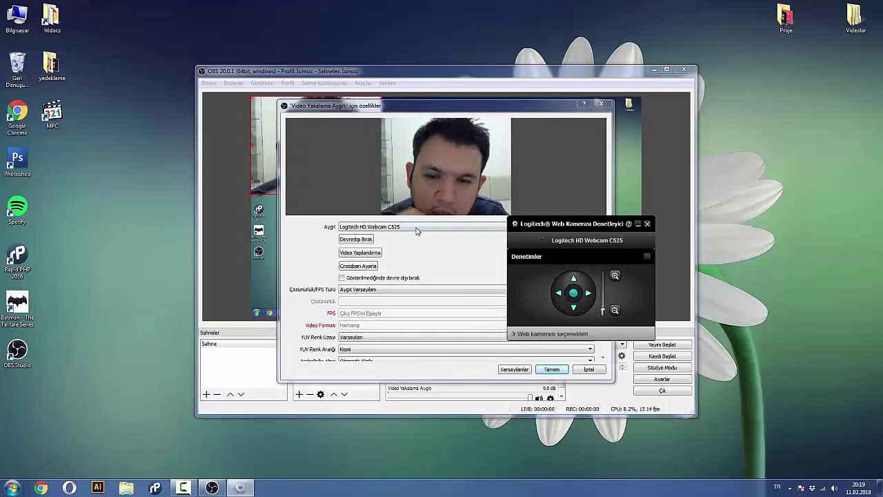
- Zoom the webcam picture out and back in with the Logitech controller, and close the controller
mouse_move(577, 254)
mouse_down()
mouse_move(554, 262)
mouse_move(554, 286)
mouse_move(577, 253)
mouse_up()
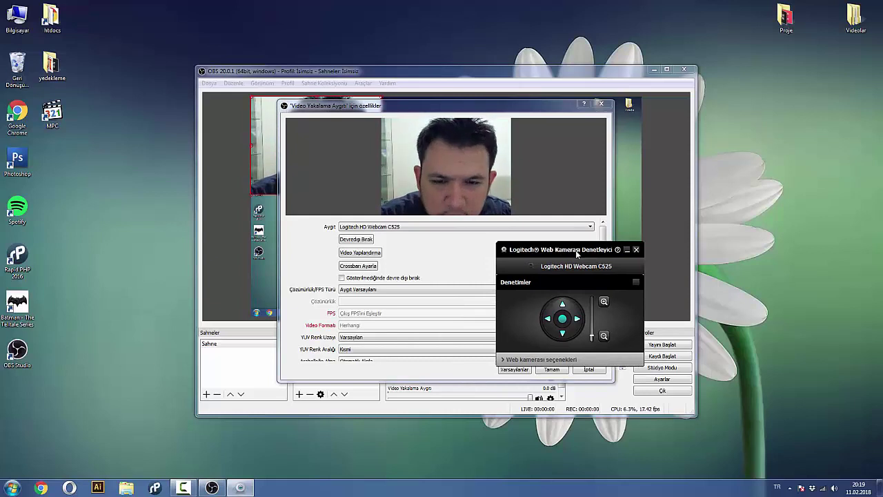
click(605, 337)
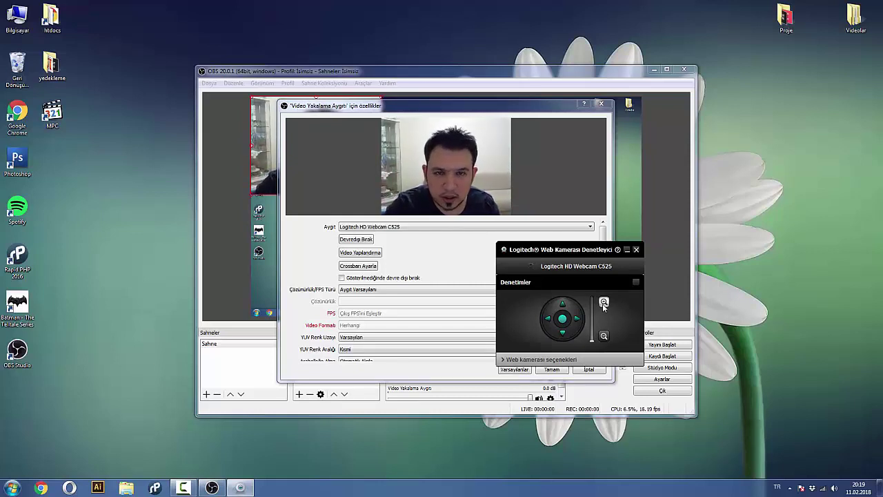
click(604, 304)
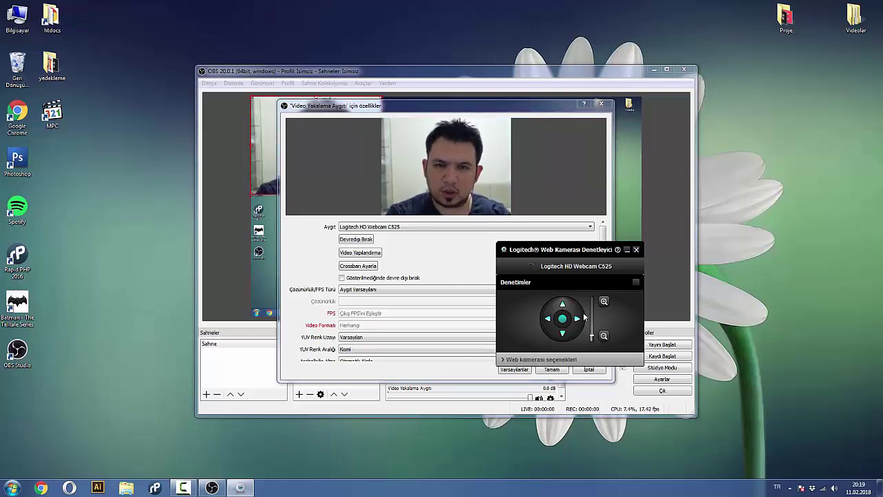
click(636, 249)
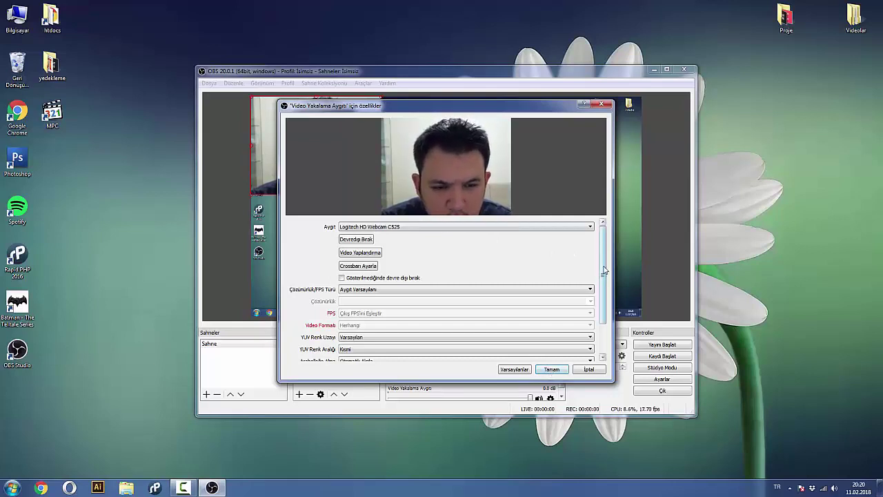
- Look over the remaining webcam source properties and accept them
scroll(600, 286, down, 3)
scroll(607, 276, up, 3)
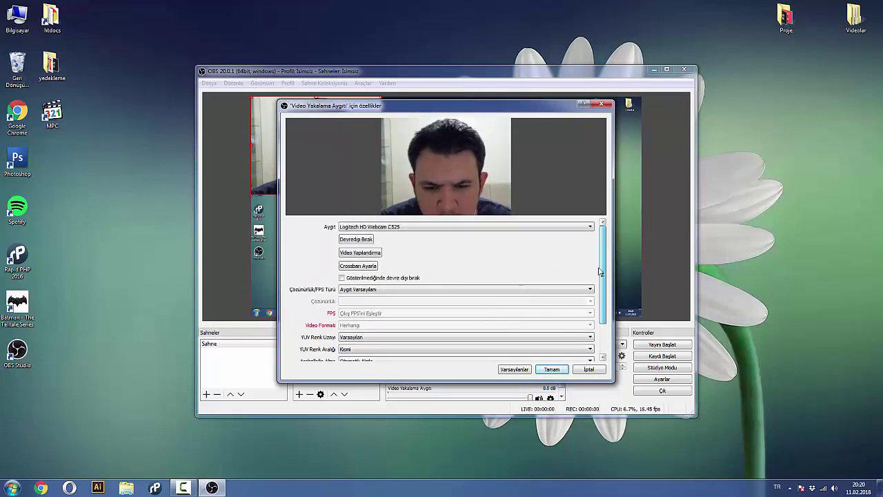
click(552, 370)
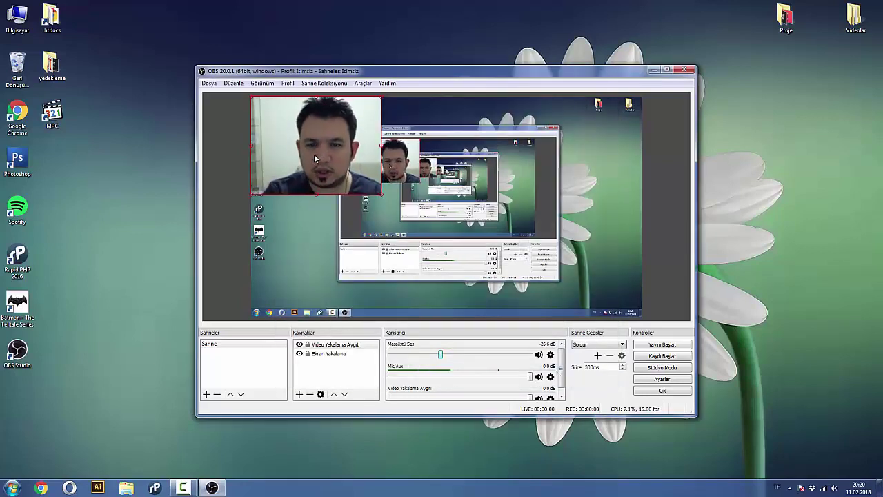
- Move the webcam picture to the bottom-right corner of the scene and shrink it to about half its size
drag(341, 151, 445, 202)
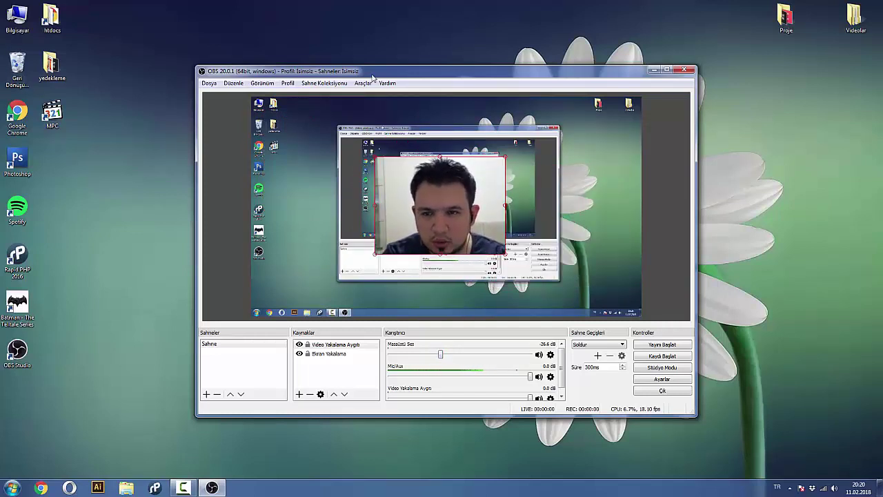
drag(456, 200, 593, 263)
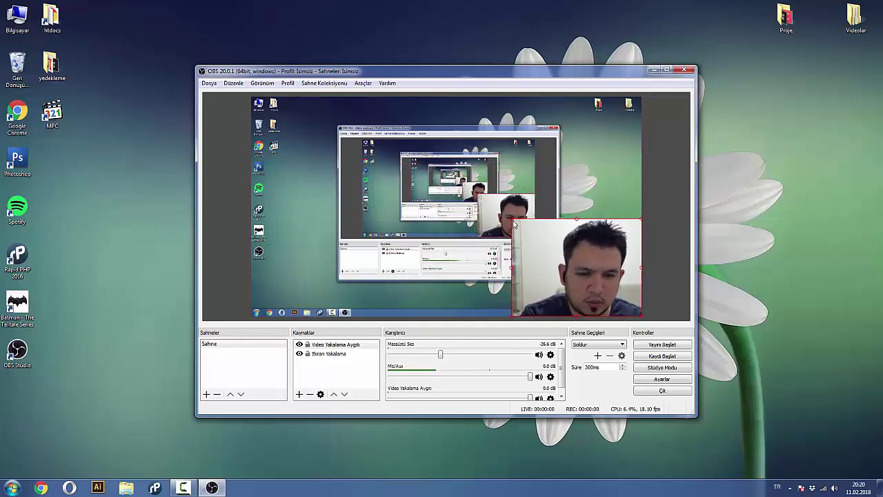
drag(513, 221, 588, 275)
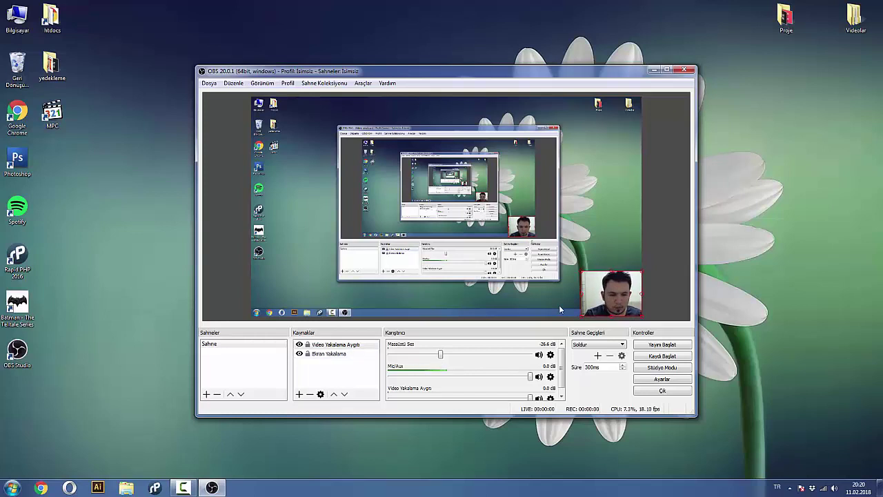
- Start the recording and minimize the OBS window
click(664, 356)
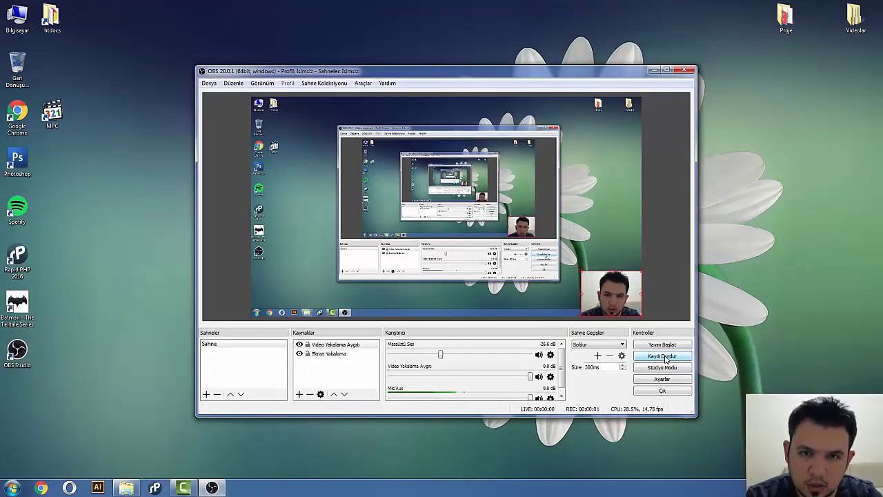
click(654, 70)
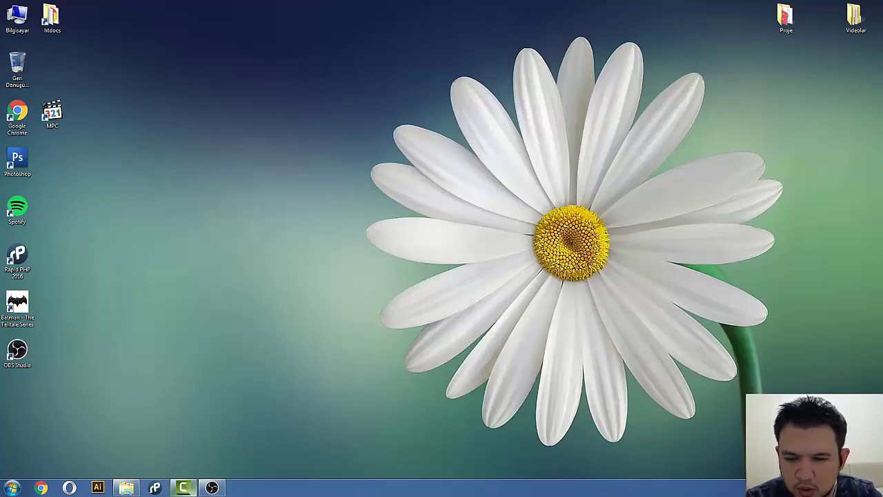
- Switch to Camtasia Studio, scrub through the obsnedir project from its start to its end, and minimize it
click(183, 488)
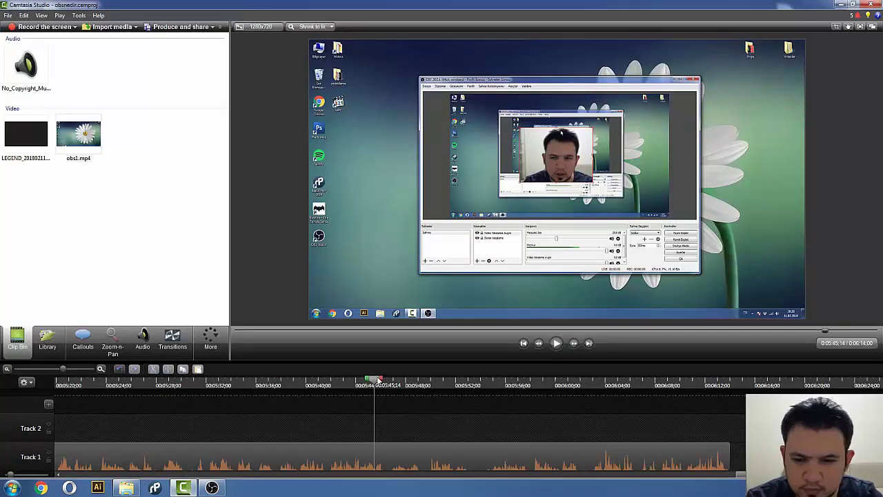
drag(378, 381, 200, 381)
drag(725, 475, 124, 476)
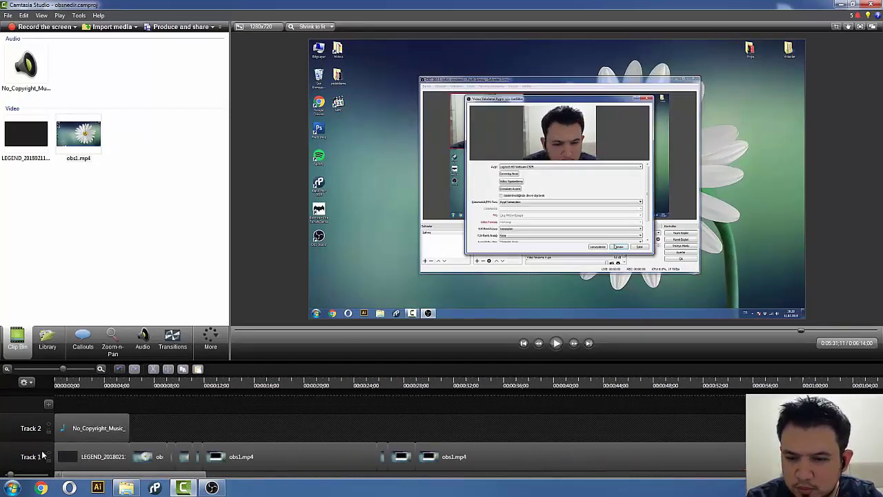
click(63, 385)
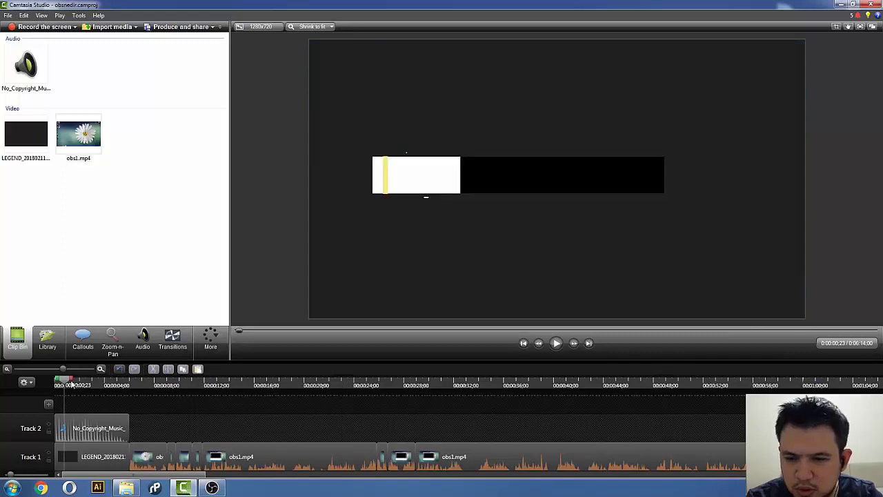
drag(71, 385, 603, 385)
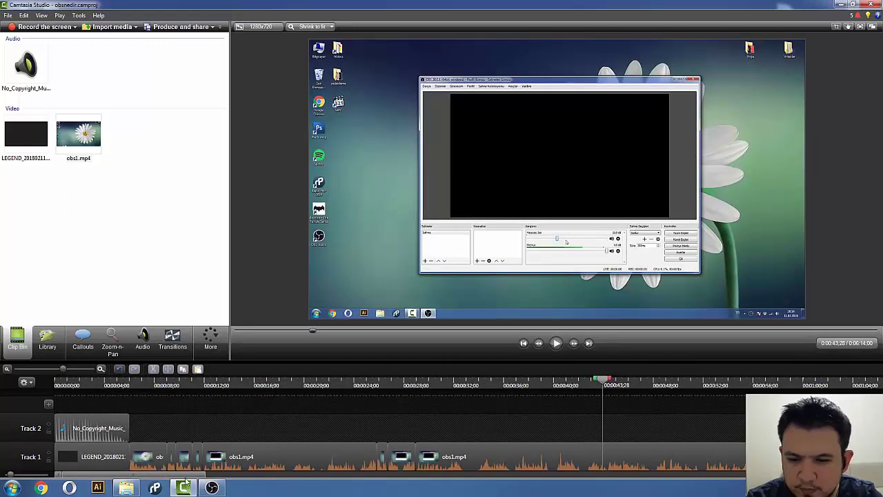
drag(200, 475, 739, 475)
click(835, 386)
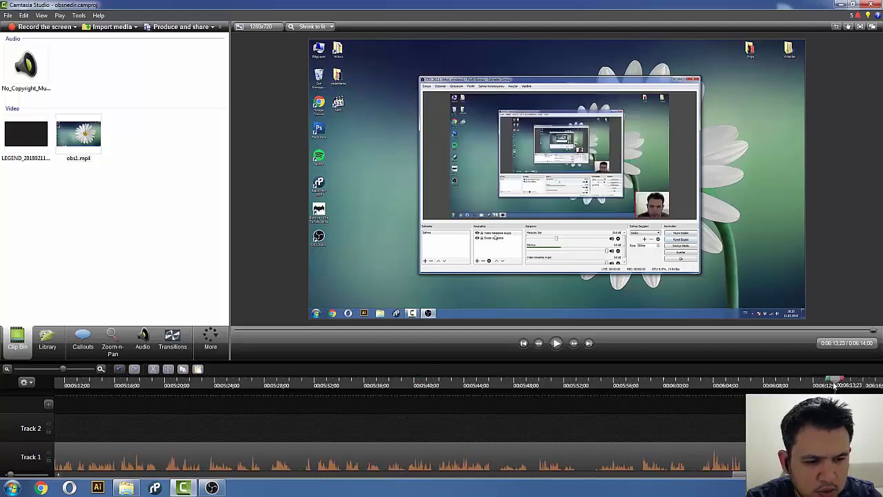
click(835, 384)
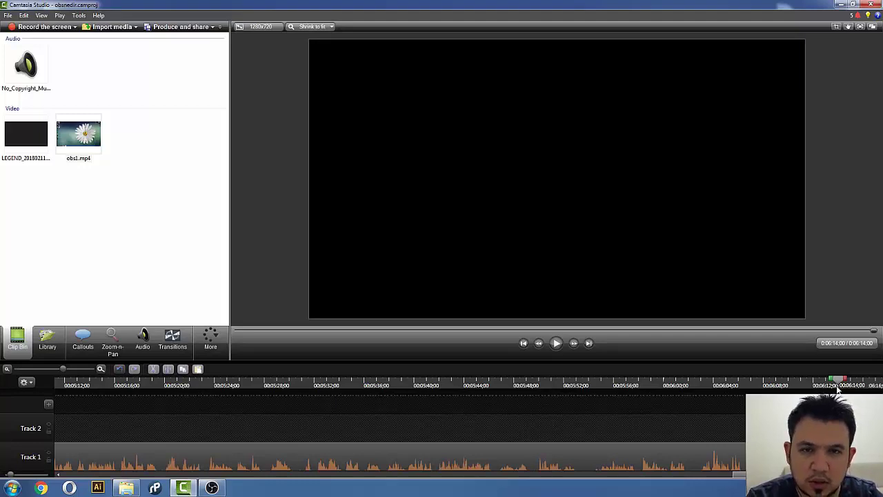
click(838, 4)
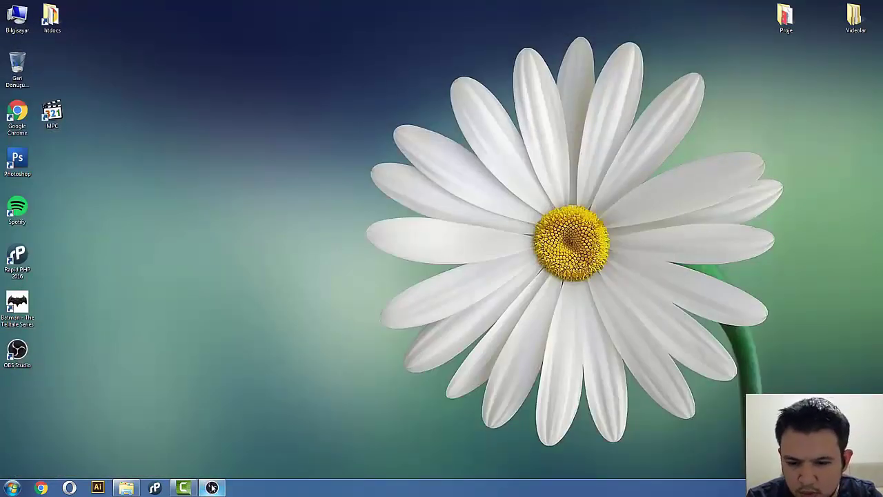
- Bring the OBS window back and deselect the Video Yakalama Aygıtı source
click(211, 487)
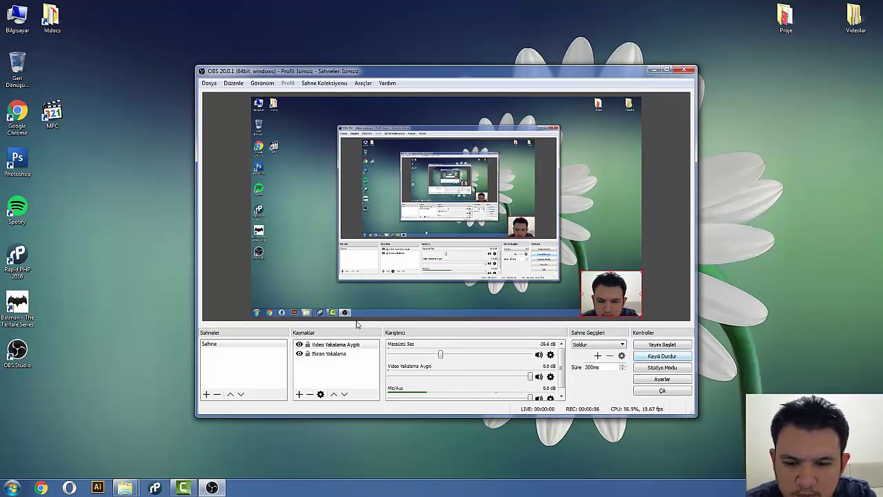
ctrl+click(354, 348)
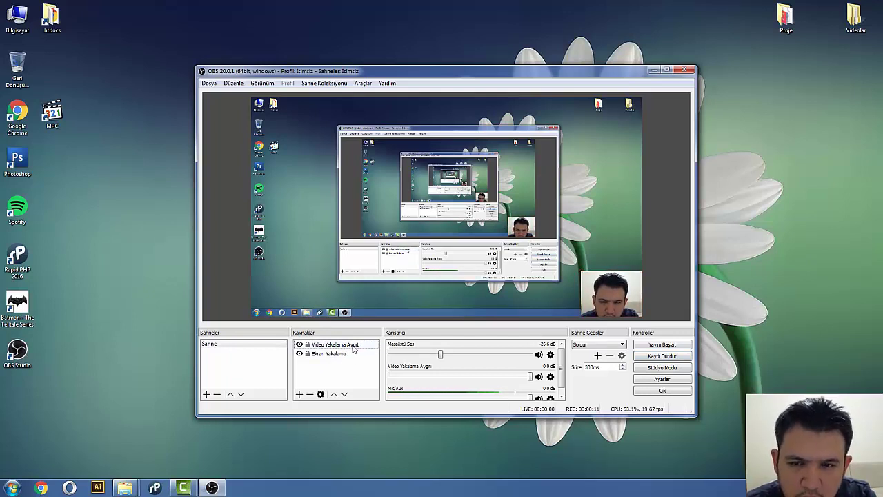
- Launch Batman - The Telltale Series and preview the OBS window from the game's main menu
click(19, 312)
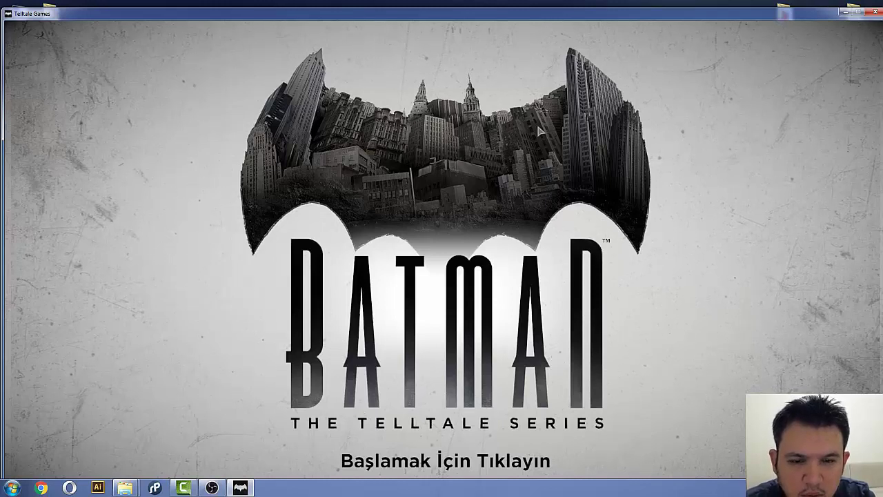
click(453, 221)
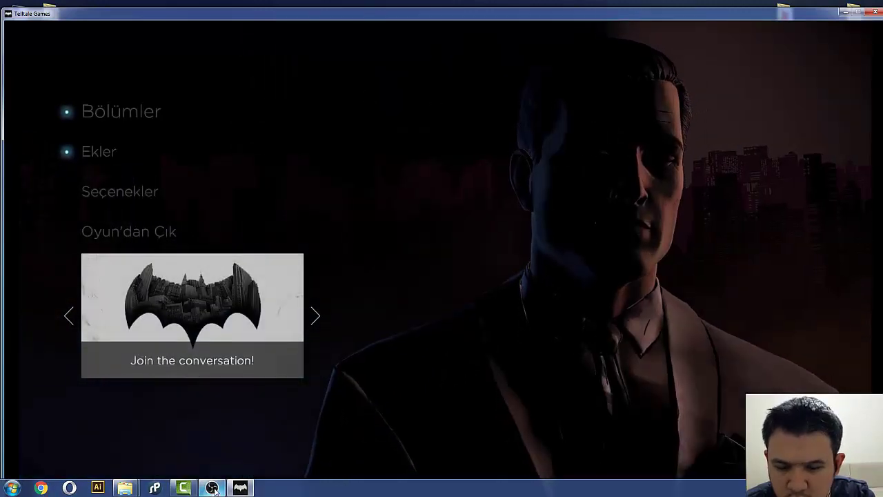
mouse_move(213, 489)
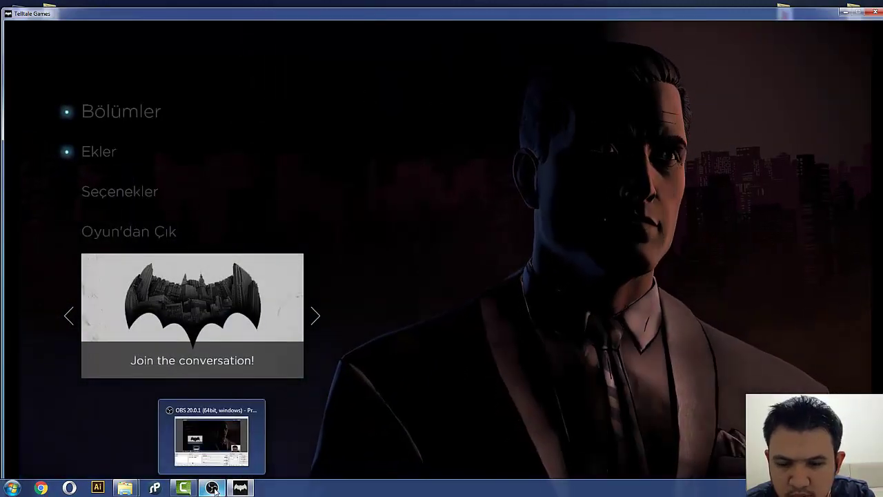
- Minimize the game and highlight the Video Yakalama Aygıtı and Ekran Yakalama sources in turn, leaving the webcam source selected
click(846, 12)
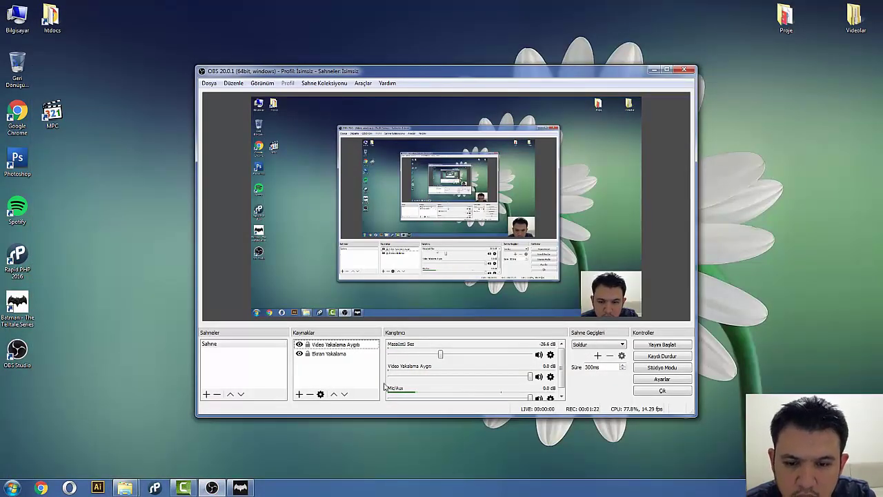
click(352, 344)
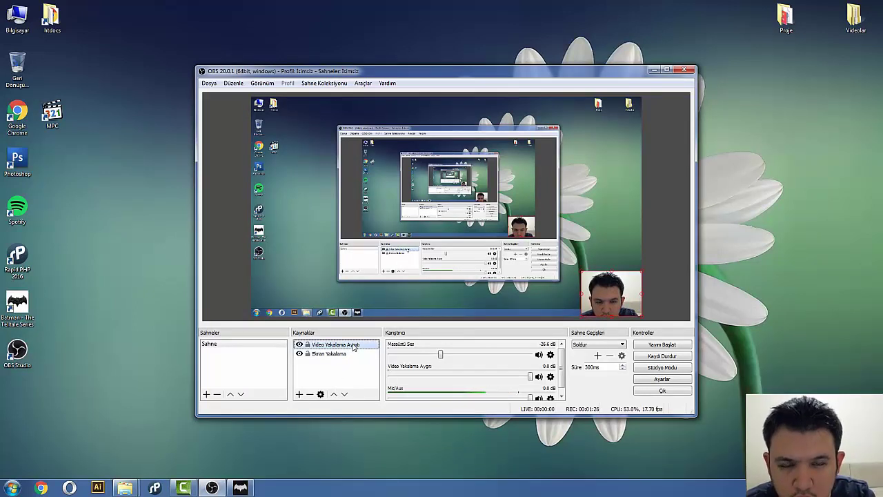
click(341, 355)
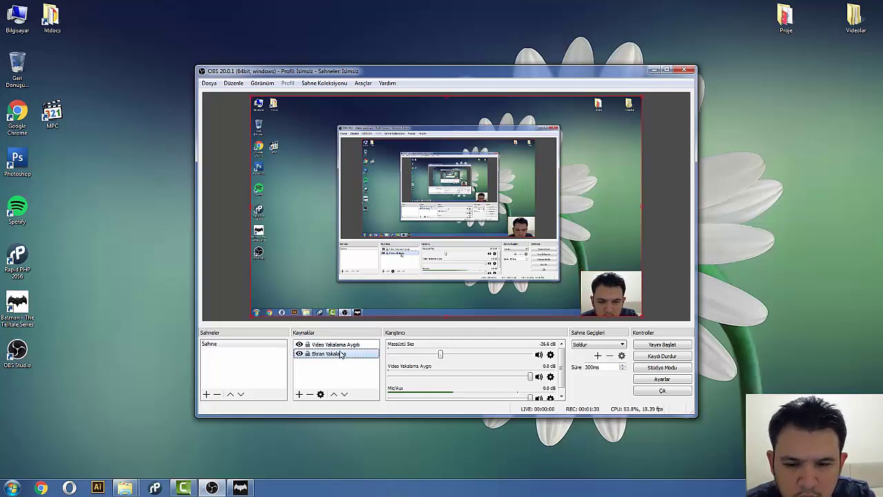
click(344, 344)
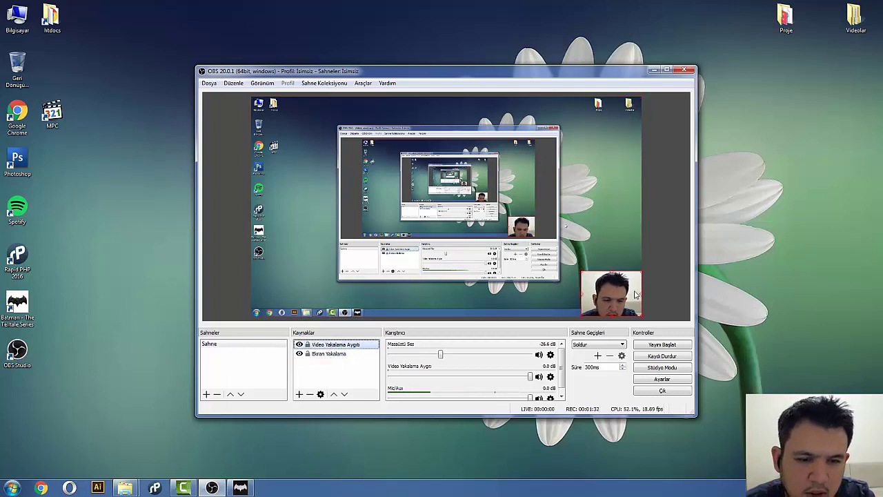
- Open the Video Yakalama Aygıtı source's video configuration, close the Logitech Webcam Software window, and move the camera properties clear of the preview
double_click(351, 347)
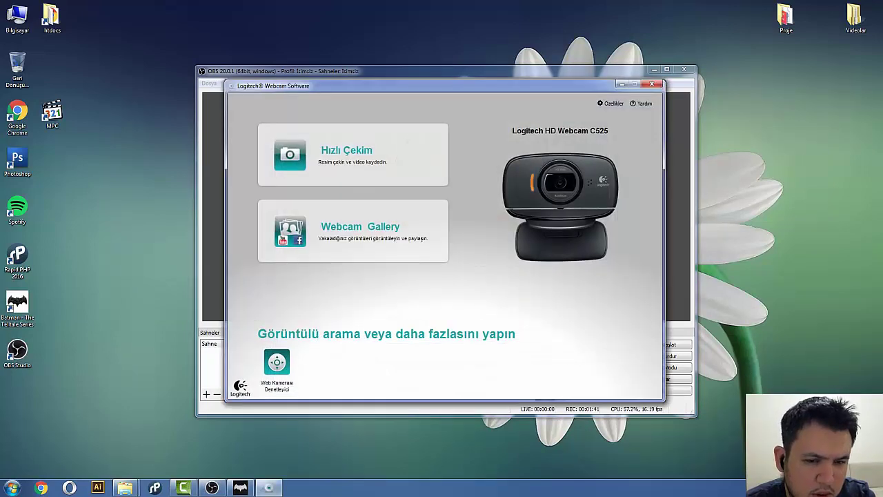
click(651, 84)
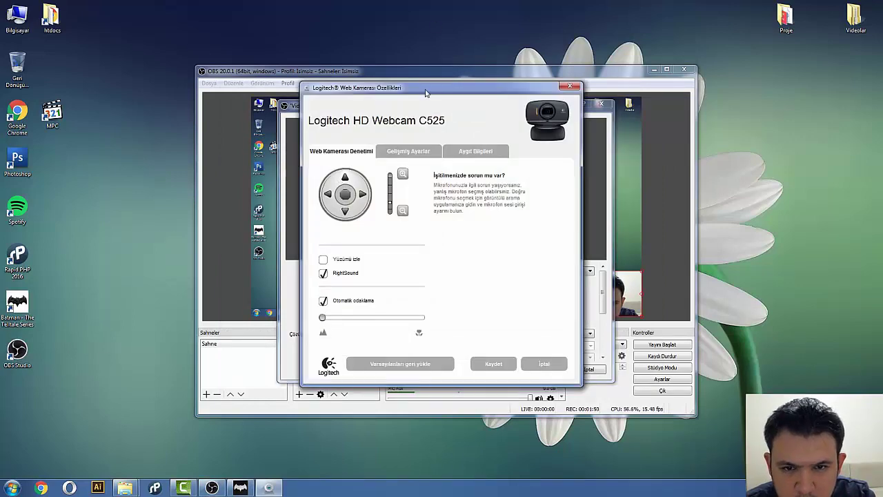
drag(425, 92, 697, 109)
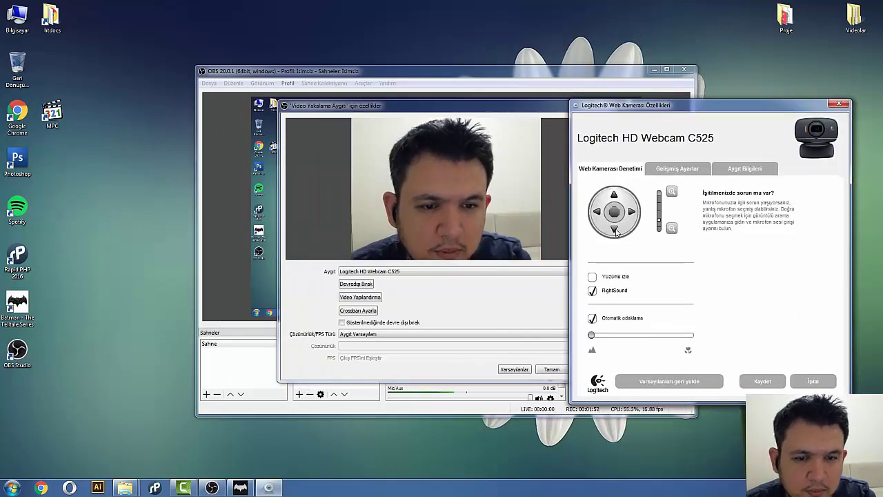
- Zoom out the Logitech webcam image, pan it to centre the face, and accept the source's properties
click(615, 196)
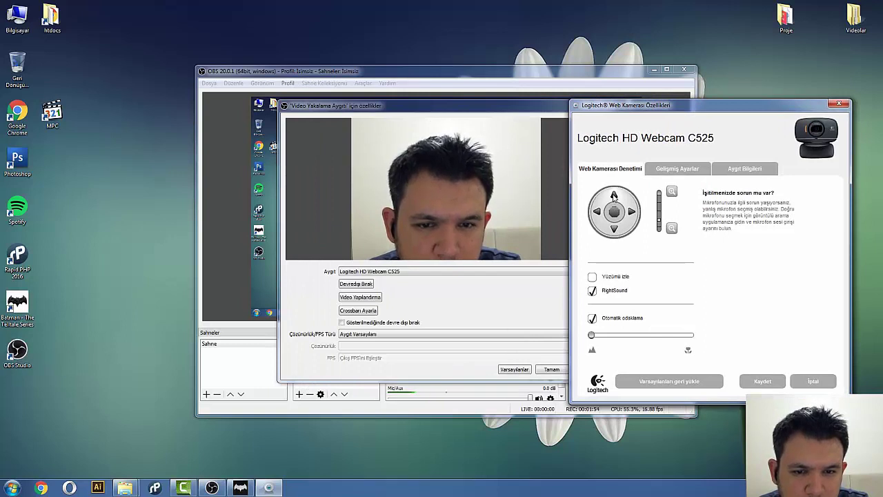
click(615, 230)
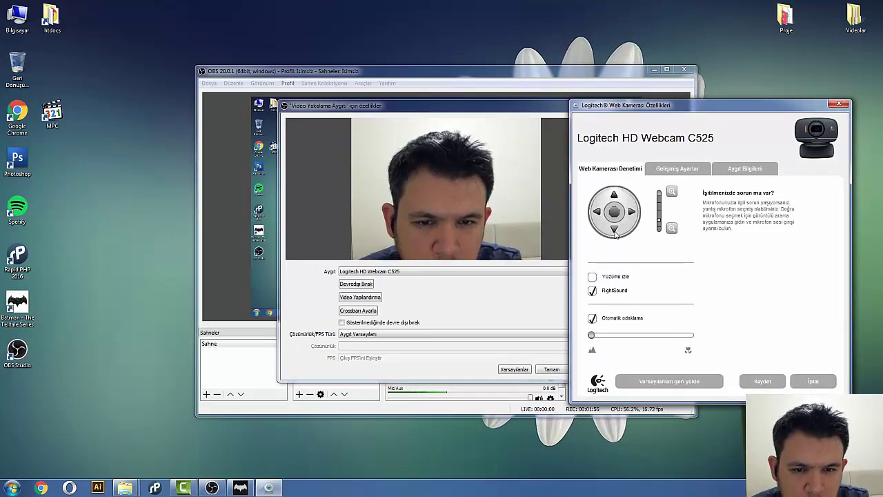
click(672, 229)
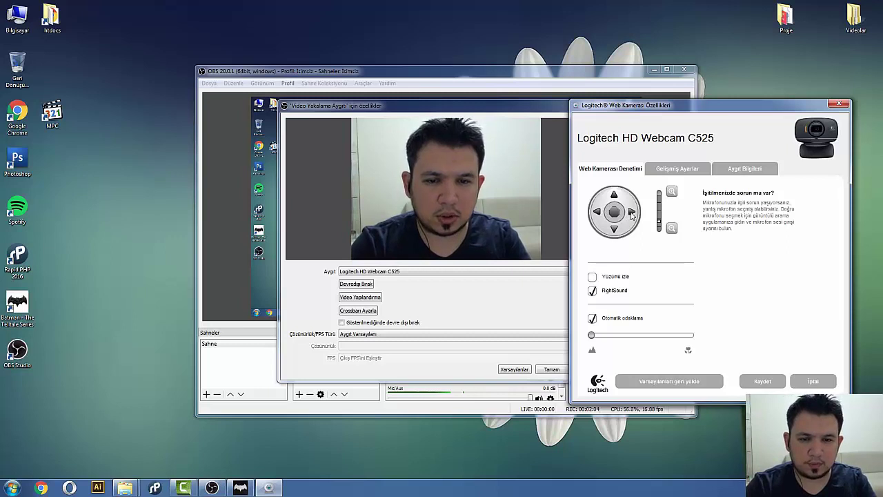
click(631, 213)
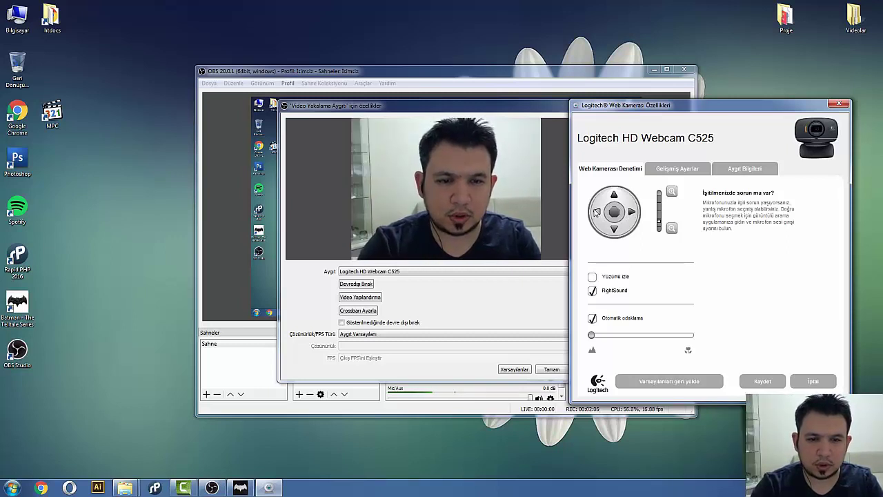
click(596, 212)
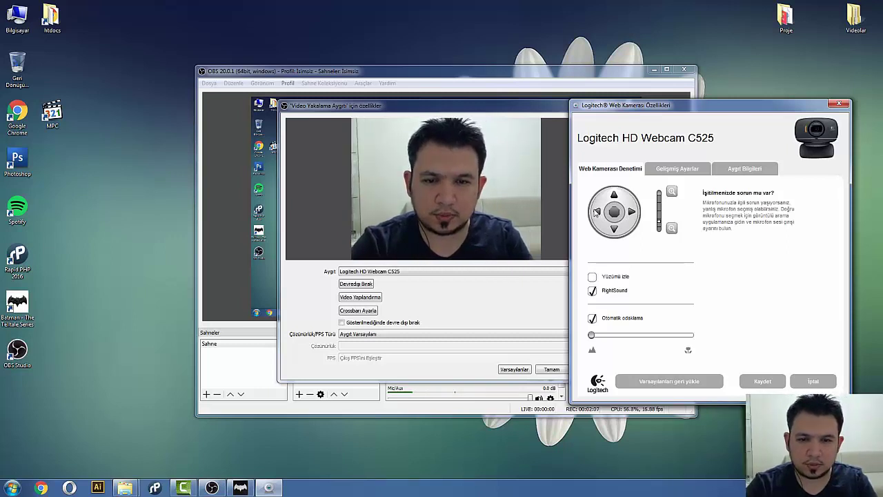
click(795, 385)
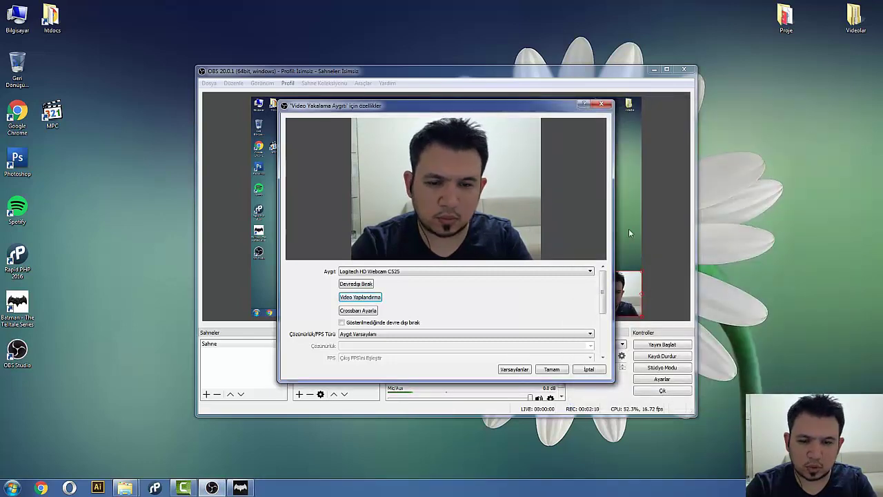
click(552, 369)
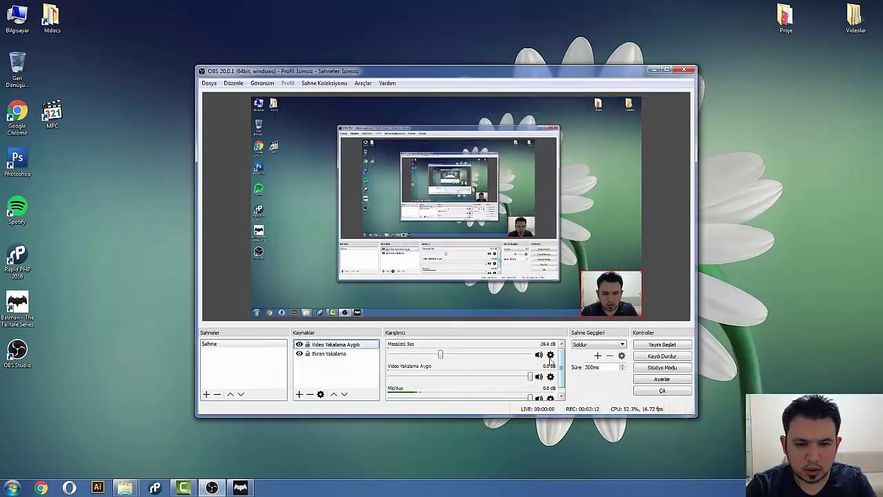
- Add an Oyun Yakalama source in Belirli bir pencereyi yakala mode, targeting the window [Batman.exe]: Telltale Games
click(299, 394)
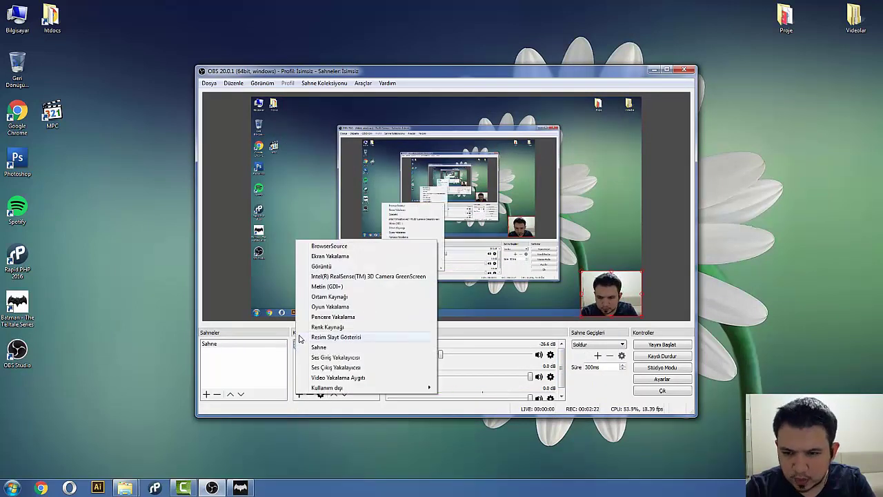
click(325, 306)
click(467, 308)
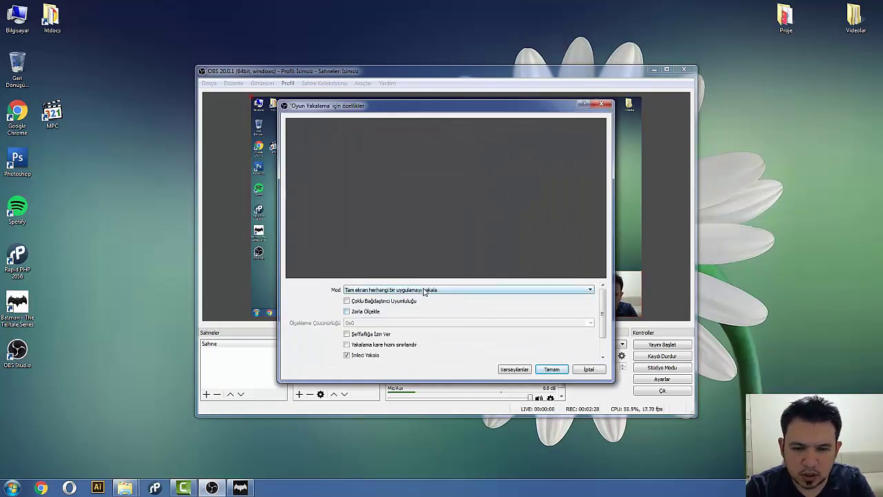
click(424, 291)
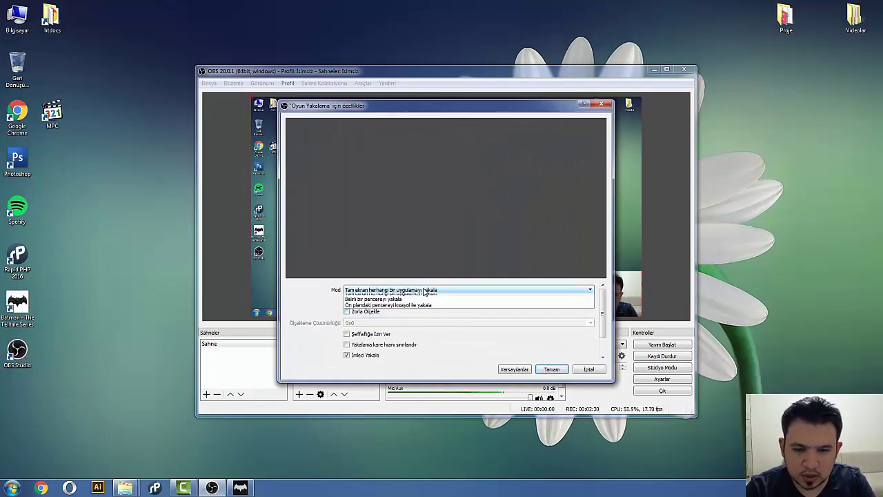
click(424, 303)
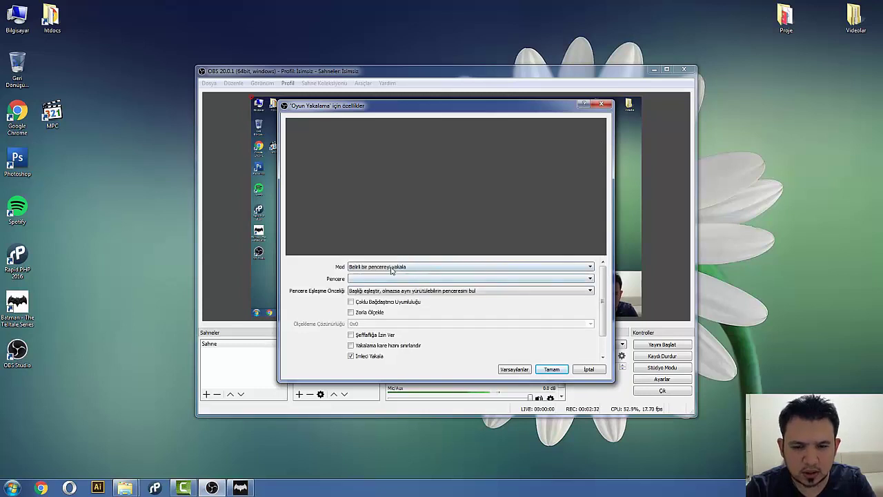
click(363, 280)
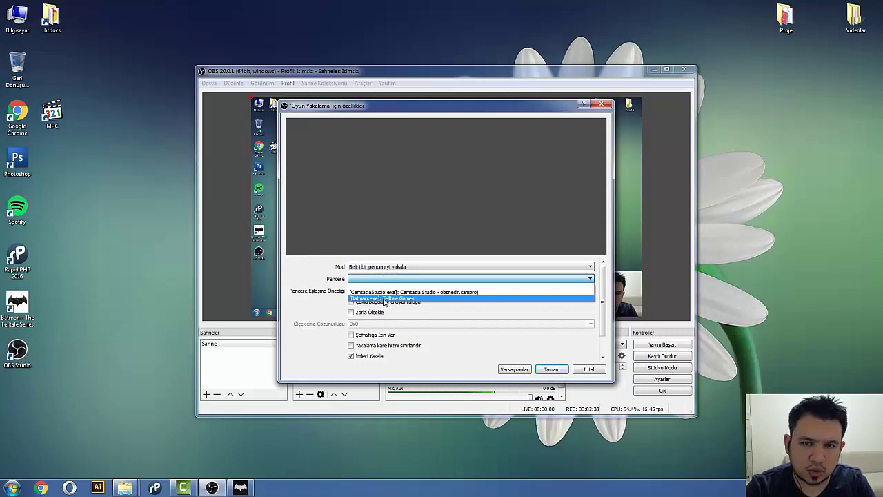
click(384, 298)
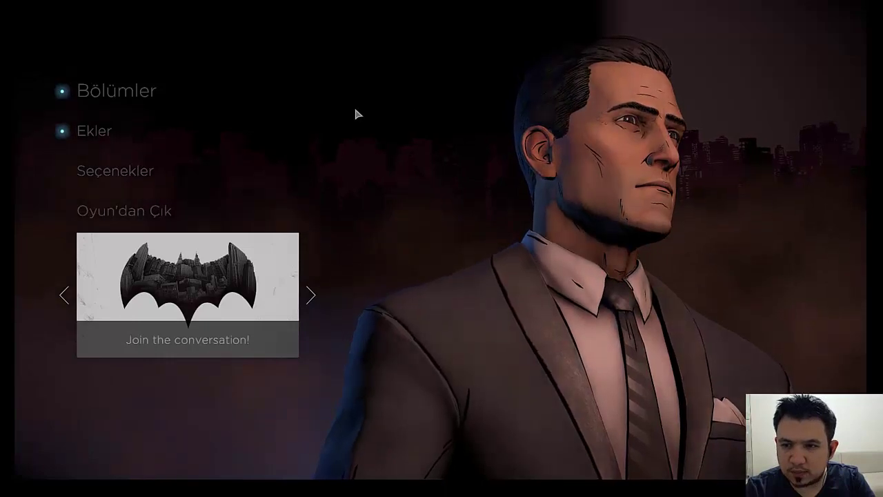
- Browse the Batman game's episodes from 1. Bölüm to Bölüm 5 and return to its main menu
click(88, 90)
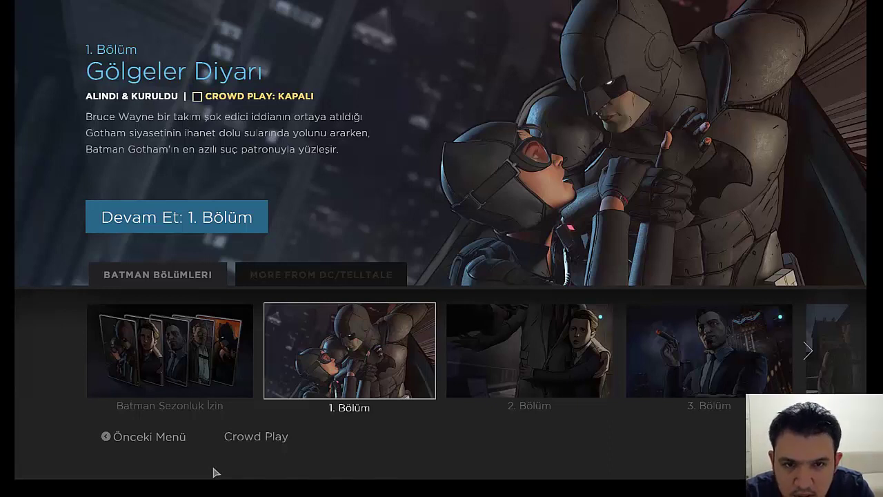
click(540, 377)
click(685, 371)
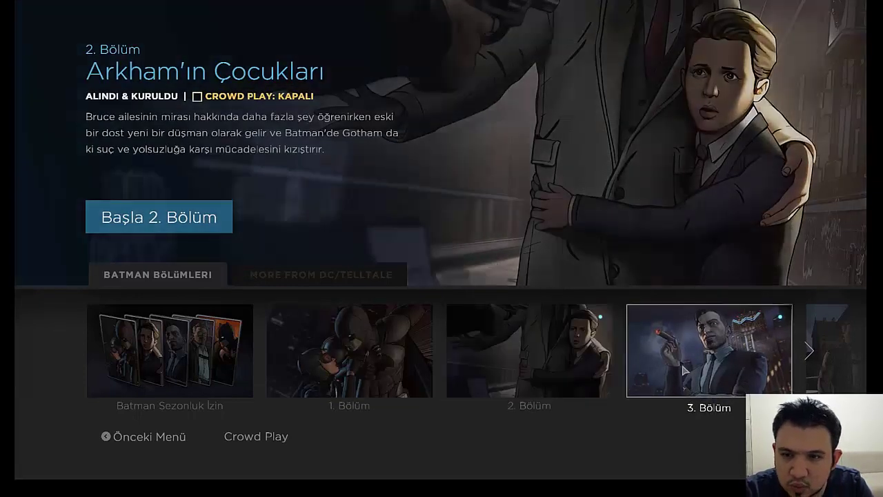
click(809, 352)
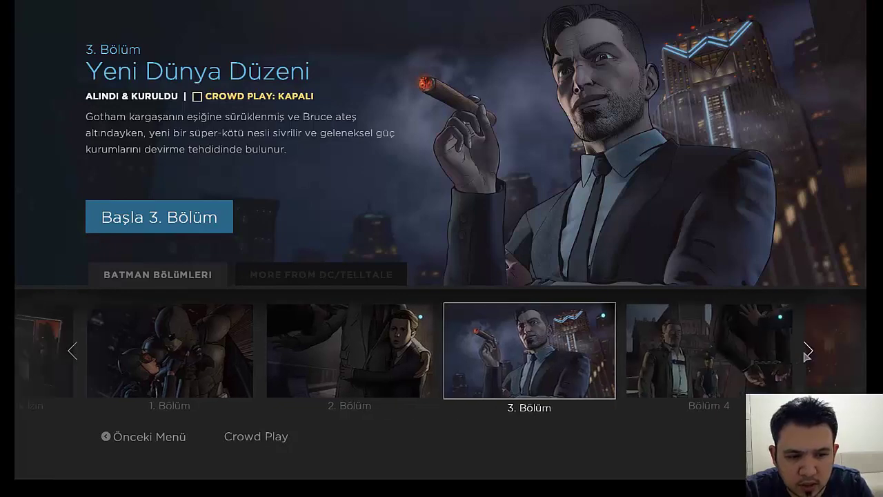
click(664, 355)
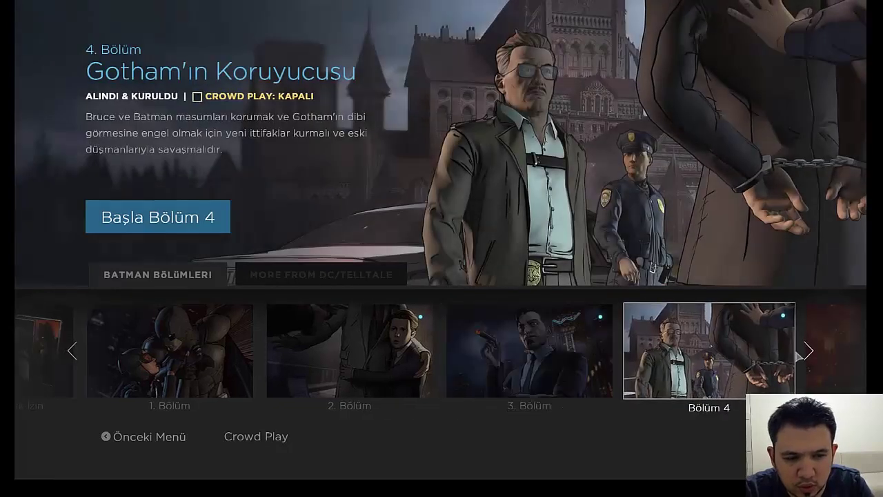
click(811, 350)
click(728, 355)
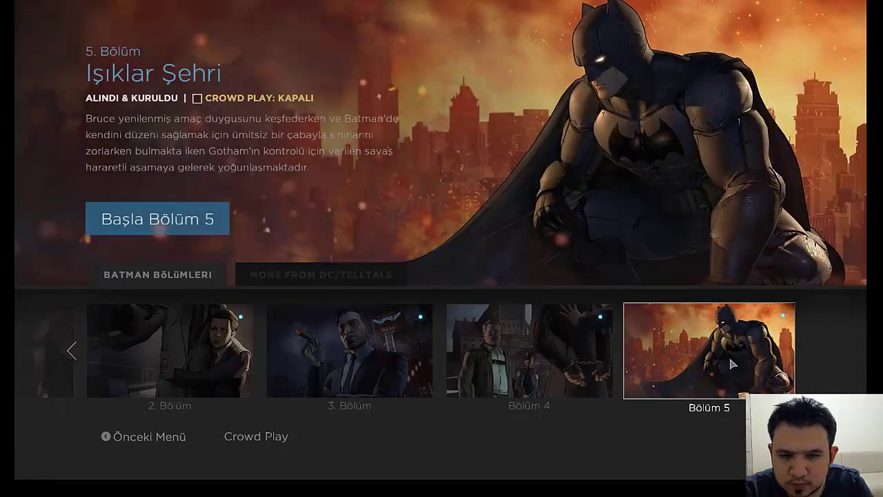
click(72, 351)
click(72, 352)
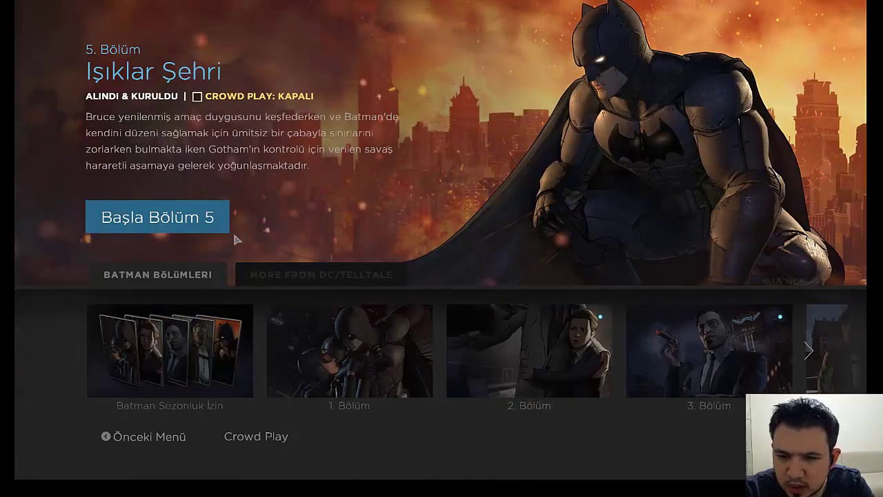
click(178, 437)
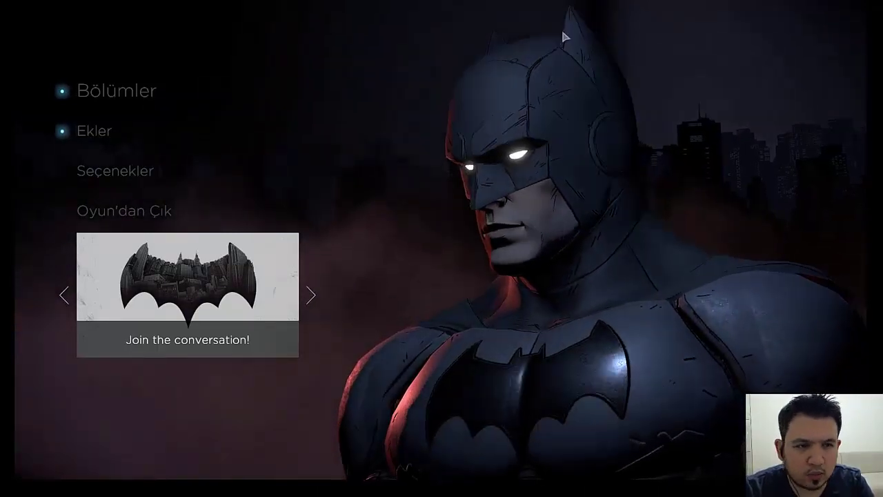
- Switch back to OBS Studio and hide the Oyun Yakalama source
mouse_move(205, 475)
click(212, 490)
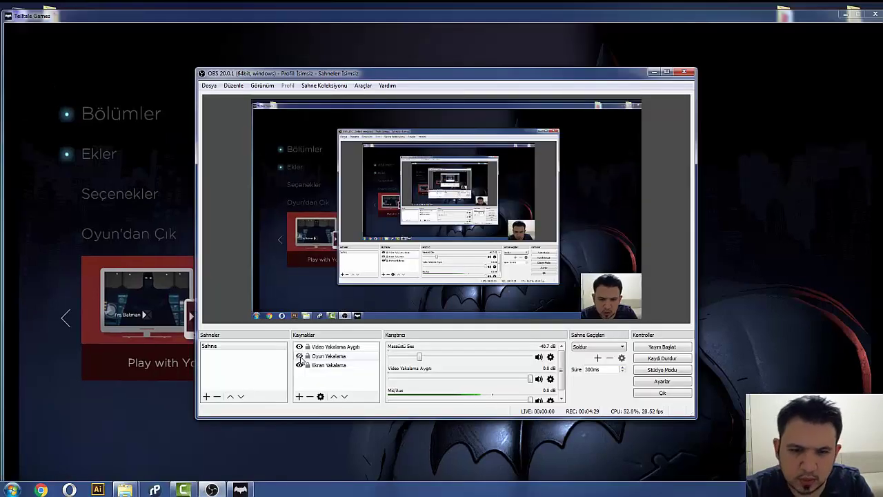
click(300, 356)
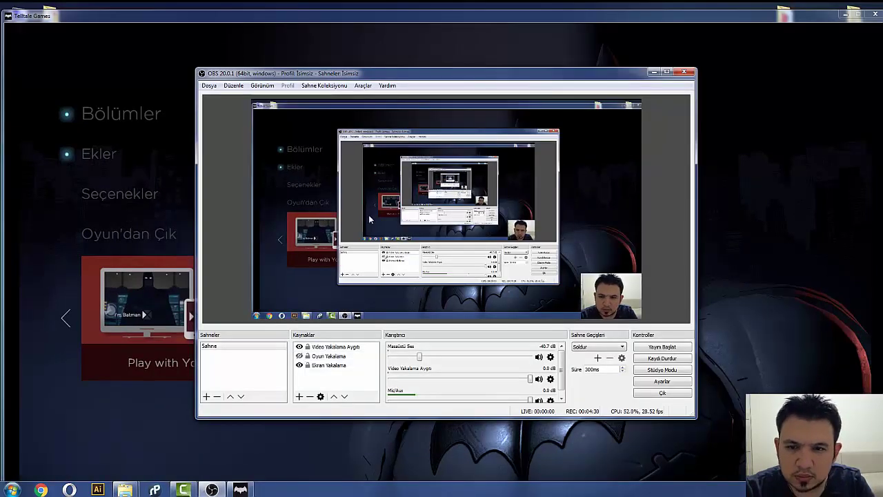
- Minimize and close the Batman game, and shift the OBS window slightly across the desktop
click(843, 15)
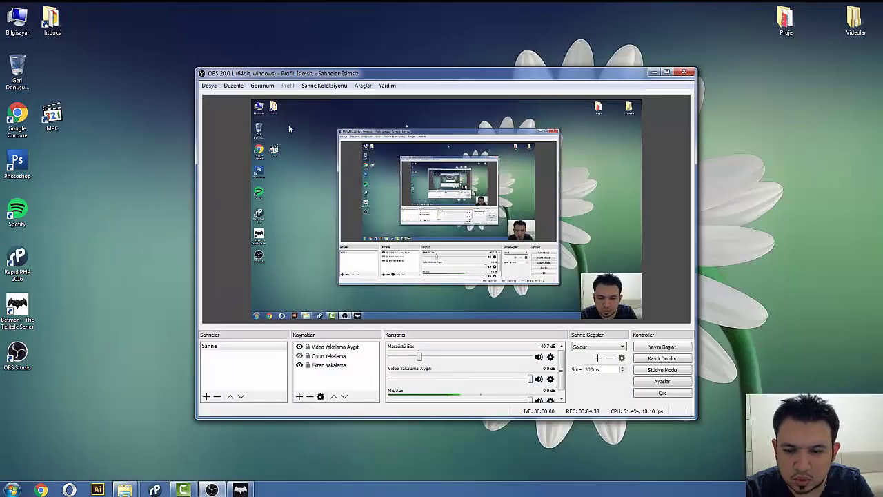
right_click(241, 490)
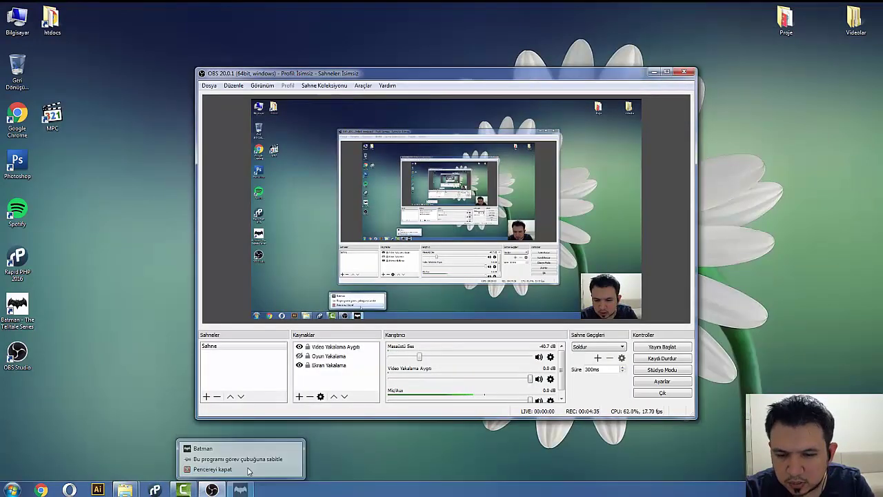
click(304, 467)
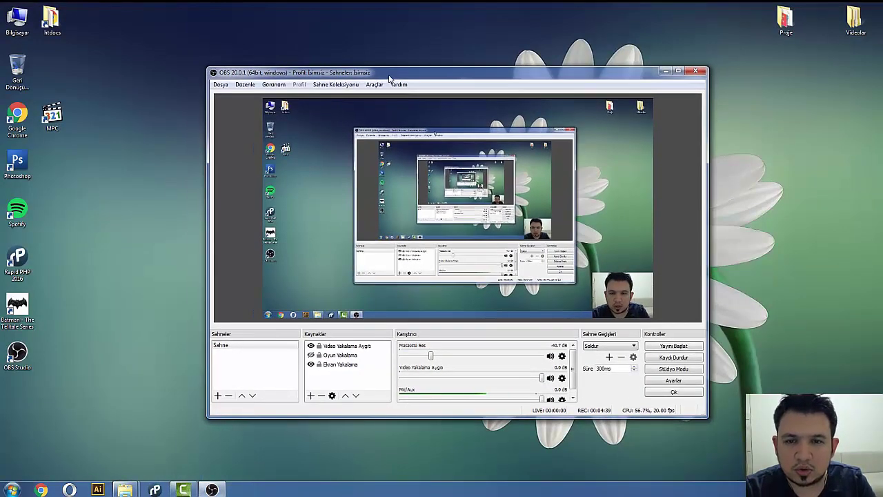
drag(378, 76, 390, 76)
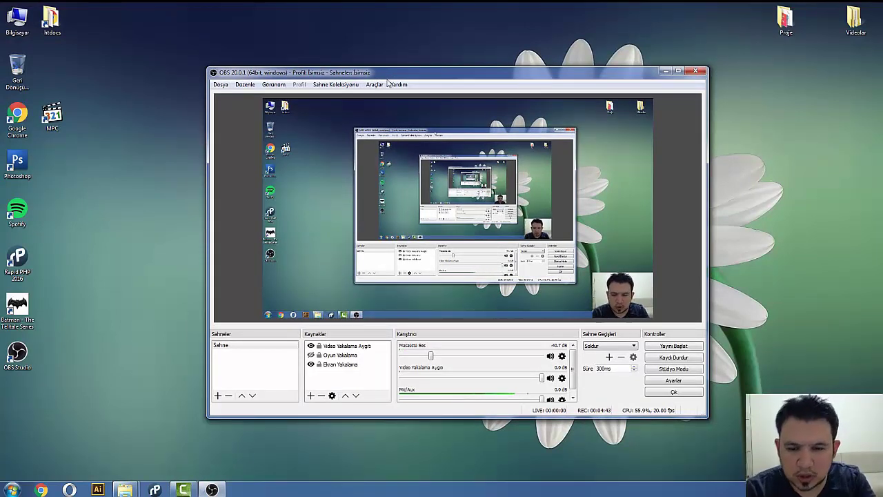
- Examine the available options for the Oyun Yakalama source without applying any
click(343, 355)
right_click(343, 356)
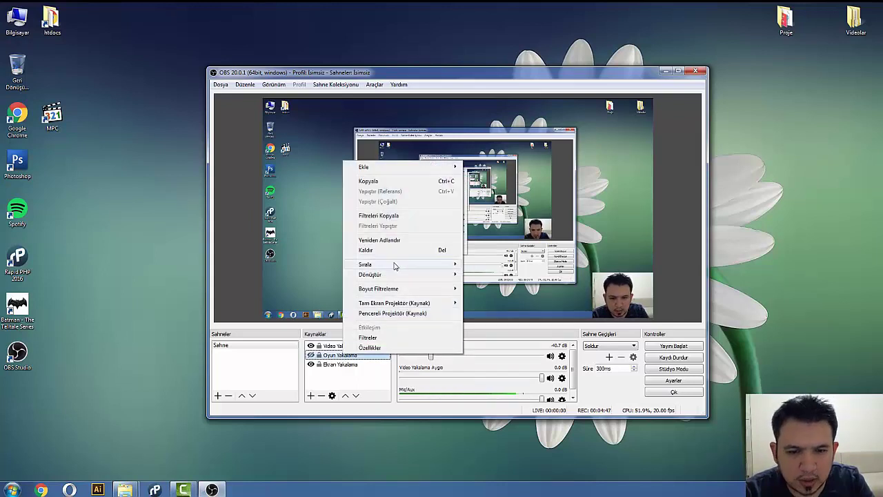
mouse_move(396, 266)
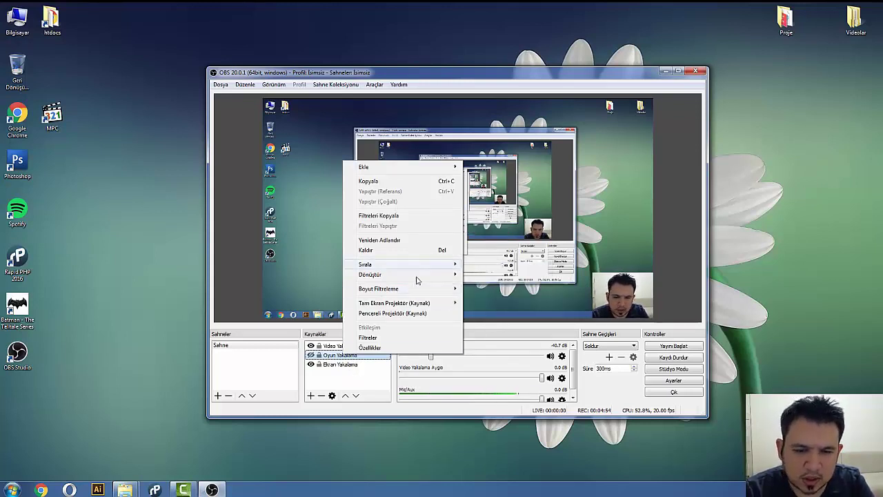
click(574, 78)
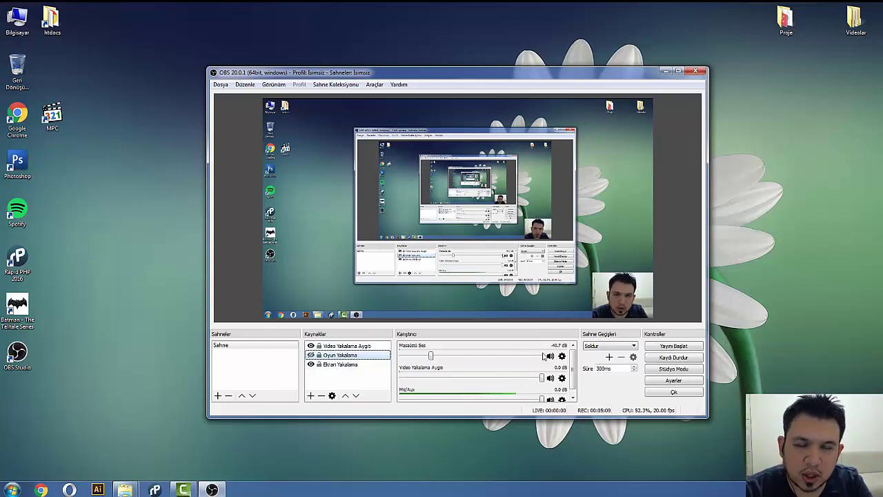
- Enlarge the webcam overlay in the preview and place it over the middle of the captured screen
click(616, 300)
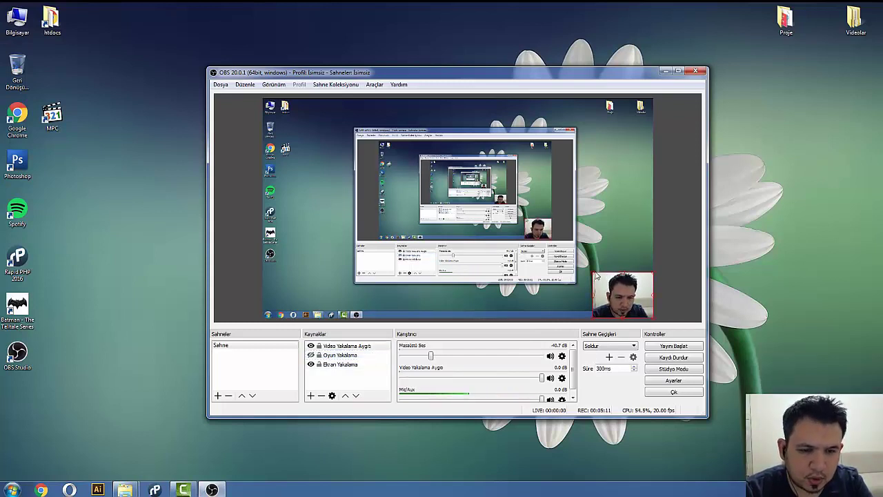
drag(595, 276, 372, 126)
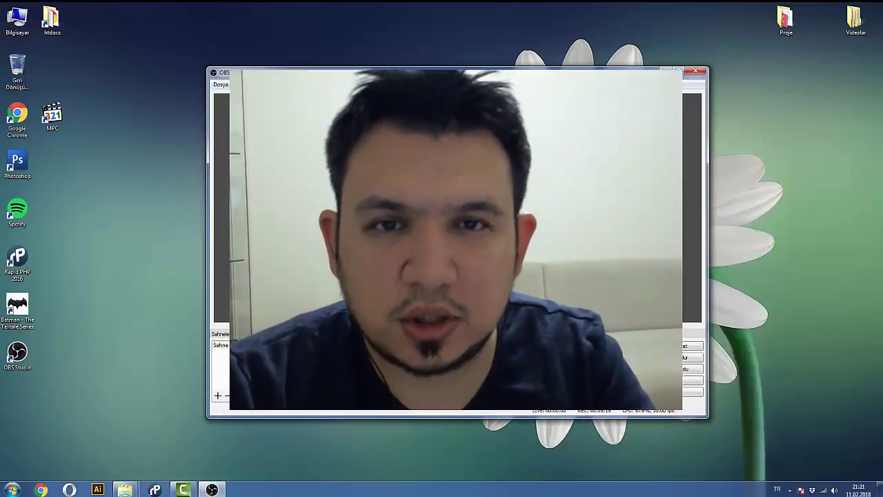